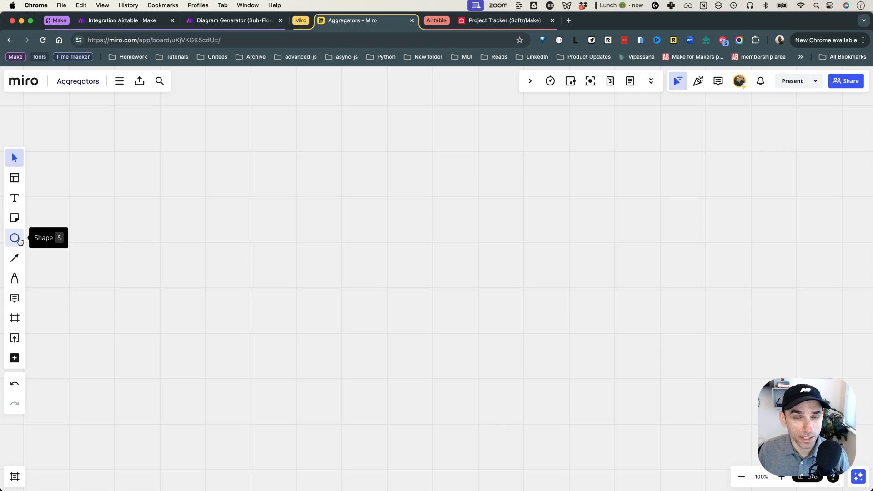
# Step: Pick the circle shape from Miro's Shape tool
pyautogui.click(19, 241)
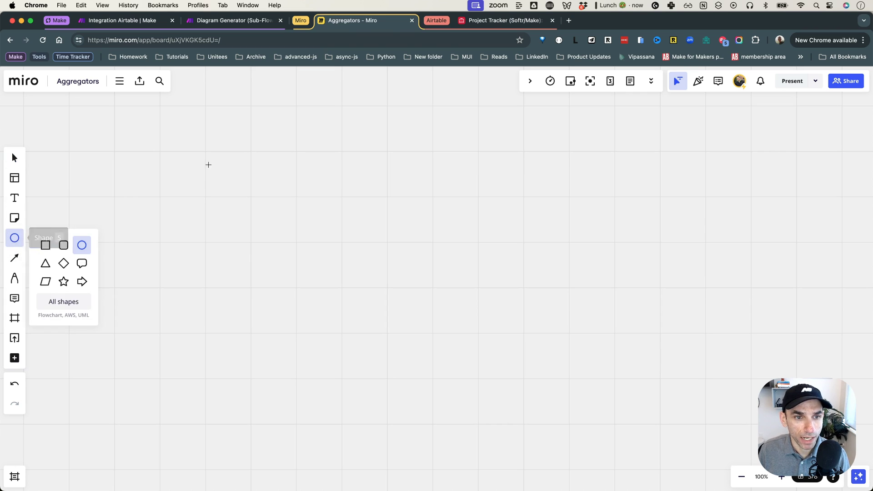
# Step: Draw a circle on the board labelled Database
pyautogui.moveTo(207, 140); pyautogui.dragTo(261, 193)
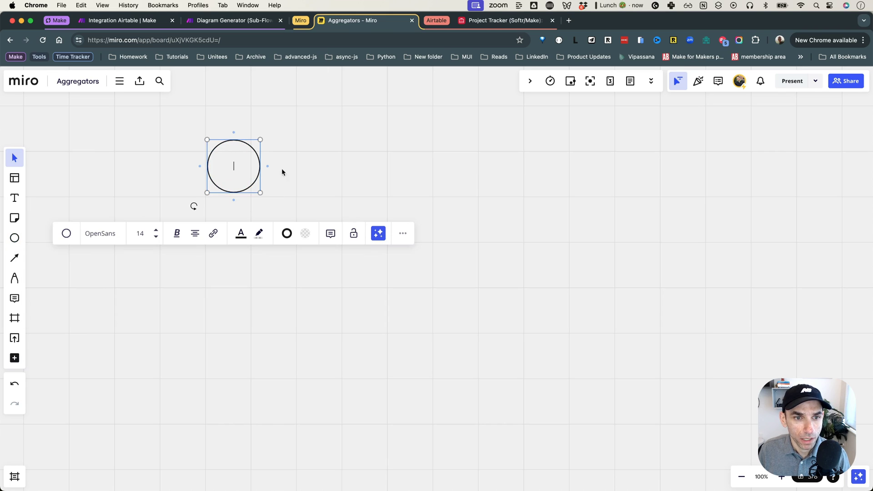
pyautogui.click(226, 163)
pyautogui.write('Data')
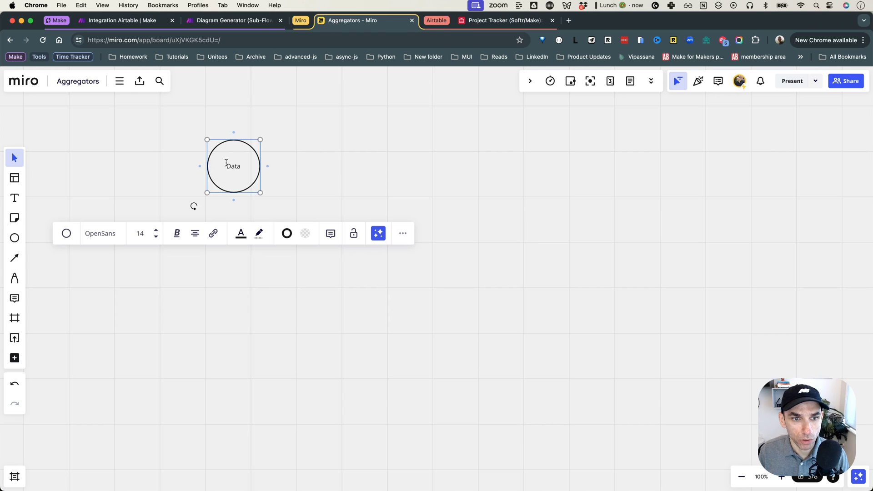
pyautogui.write('base')
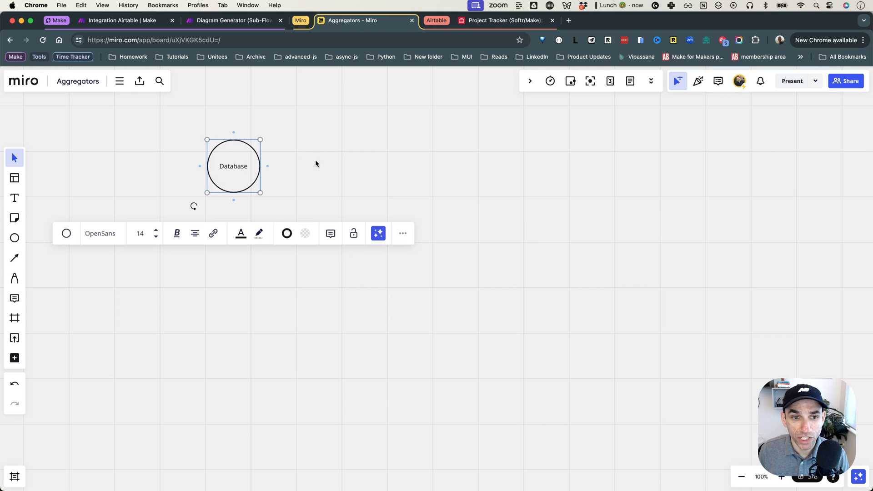
pyautogui.click(294, 187)
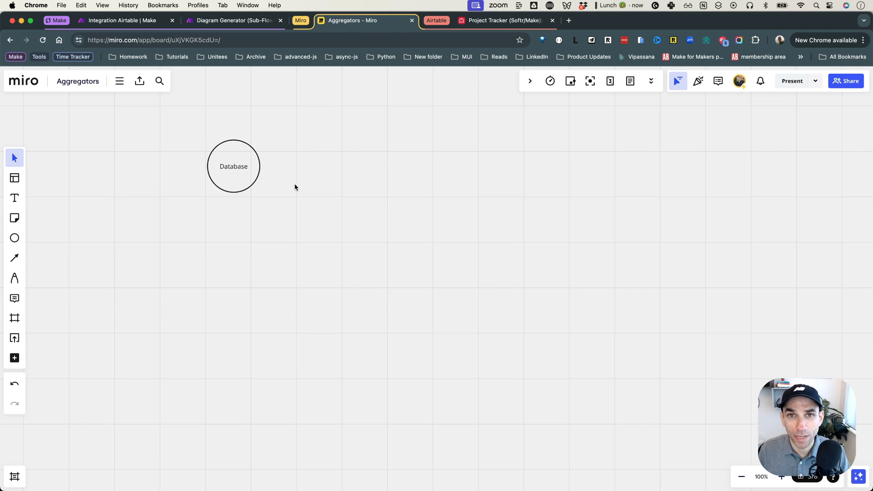
# Step: Place a copy of the circle to its right and relabel it OpenAI
pyautogui.press('super+v')
pyautogui.moveTo(273, 168); pyautogui.dragTo(359, 166)
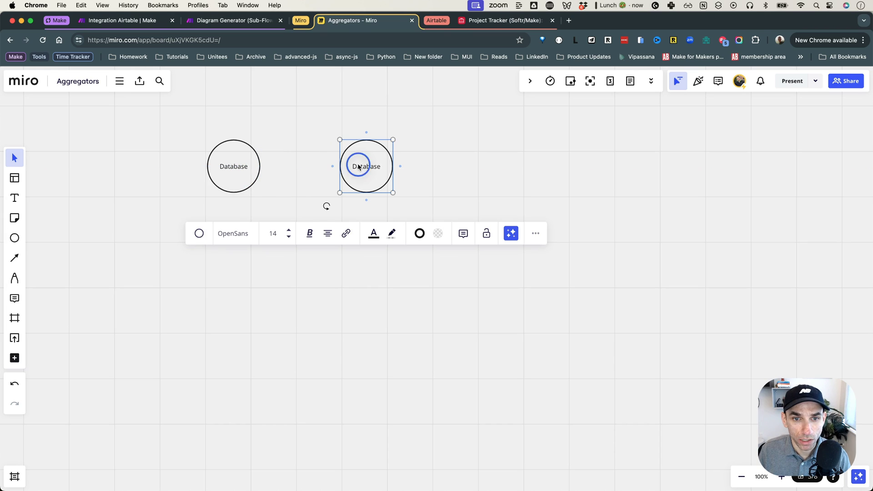
pyautogui.doubleClick(359, 166)
pyautogui.write('Open')
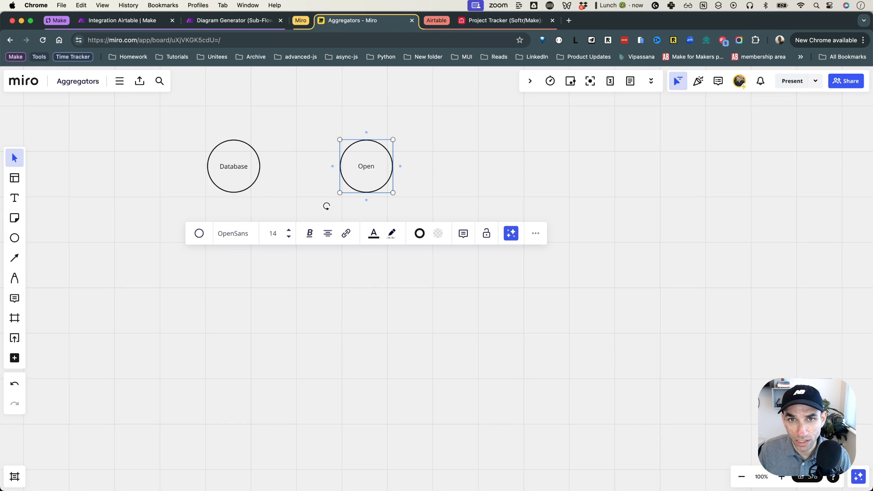
pyautogui.write('AI')
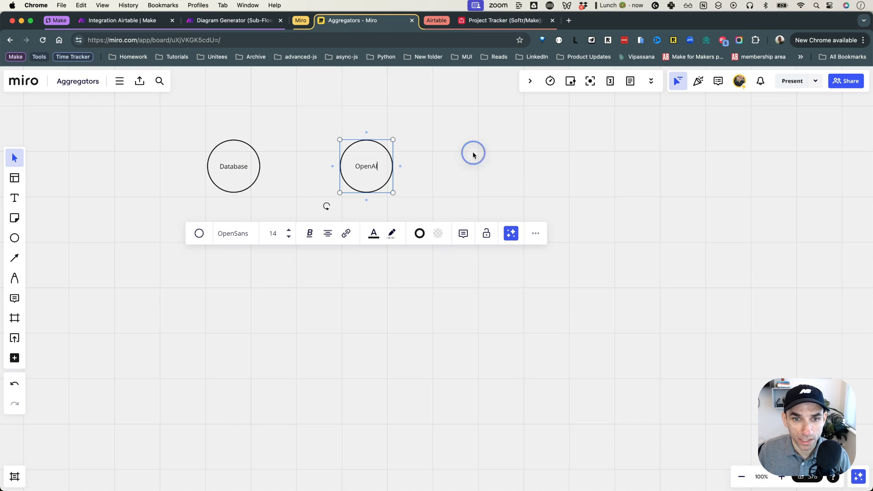
pyautogui.click(473, 154)
# Step: Move both the Database and OpenAI circles further right on the board
pyautogui.moveTo(394, 136); pyautogui.dragTo(376, 178)
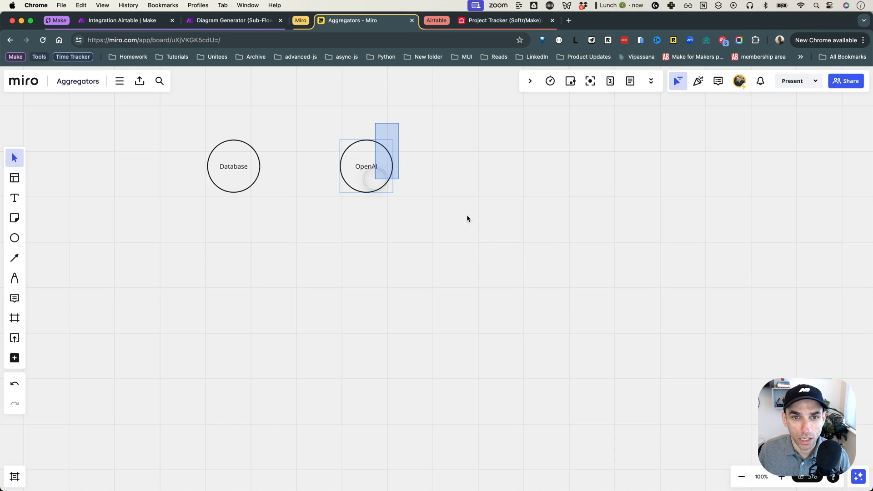
pyautogui.click(468, 190)
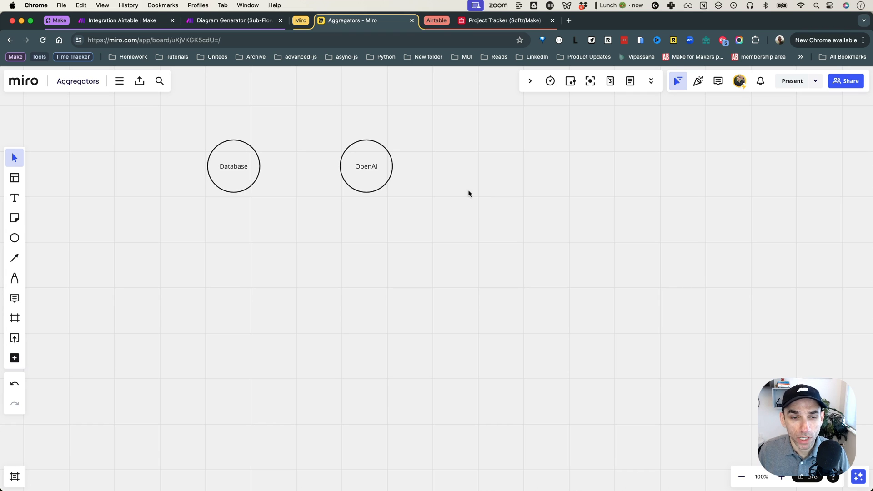
pyautogui.moveTo(182, 156); pyautogui.dragTo(242, 193)
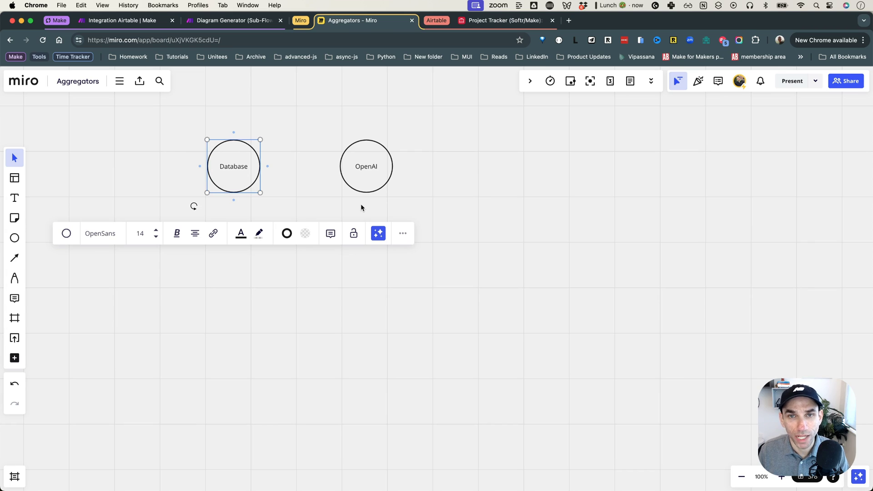
pyautogui.click(425, 196)
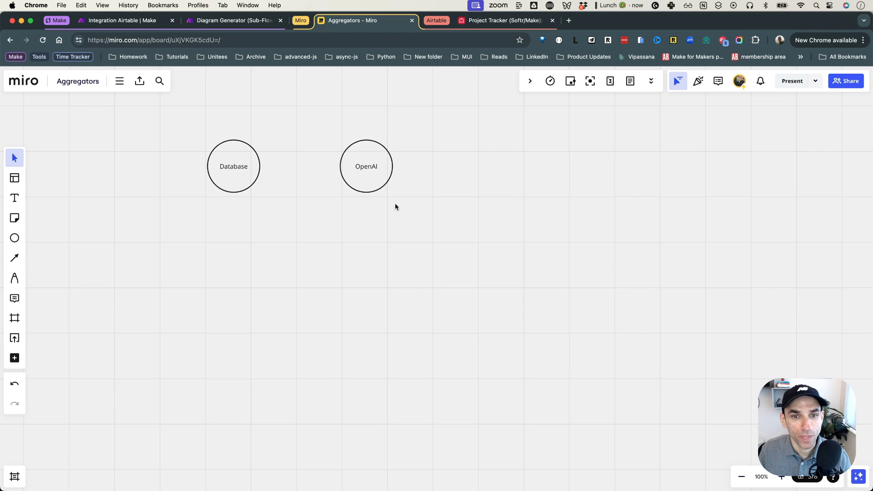
pyautogui.moveTo(153, 132); pyautogui.dragTo(442, 203)
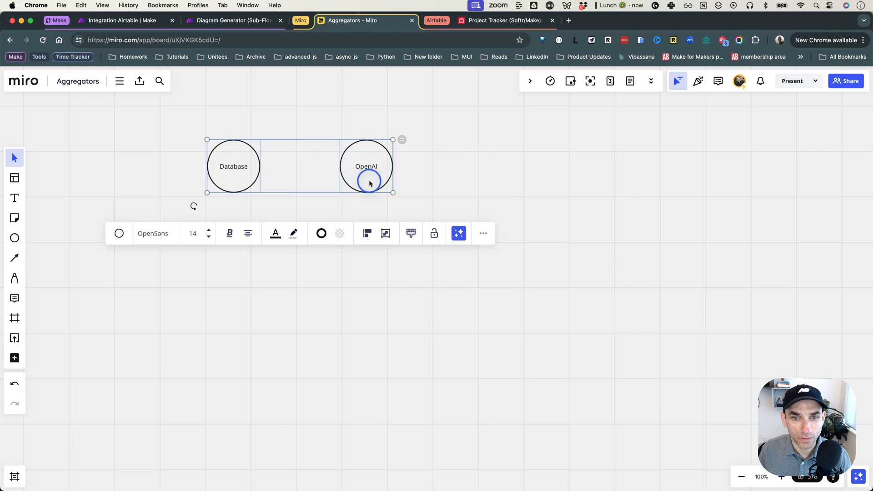
pyautogui.moveTo(367, 182); pyautogui.dragTo(473, 187)
pyautogui.click(551, 199)
# Step: Draw an arrow connector from the Database circle to the OpenAI circle
pyautogui.click(346, 177)
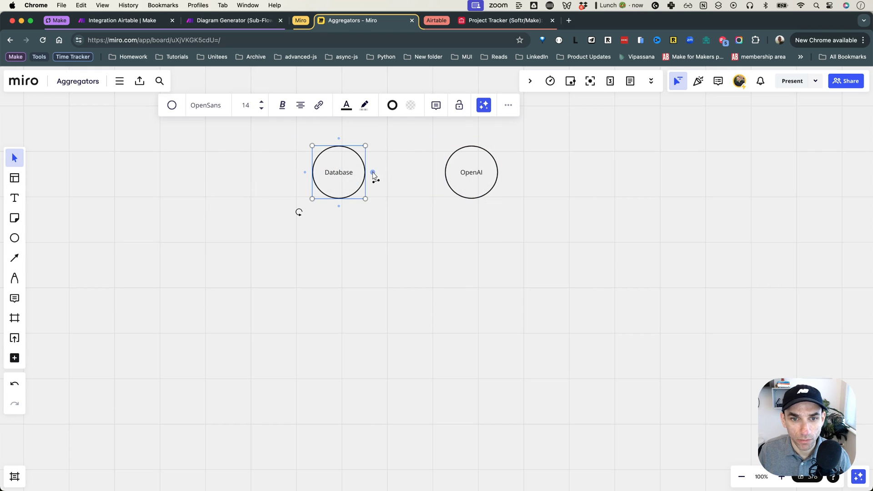
pyautogui.click(374, 172)
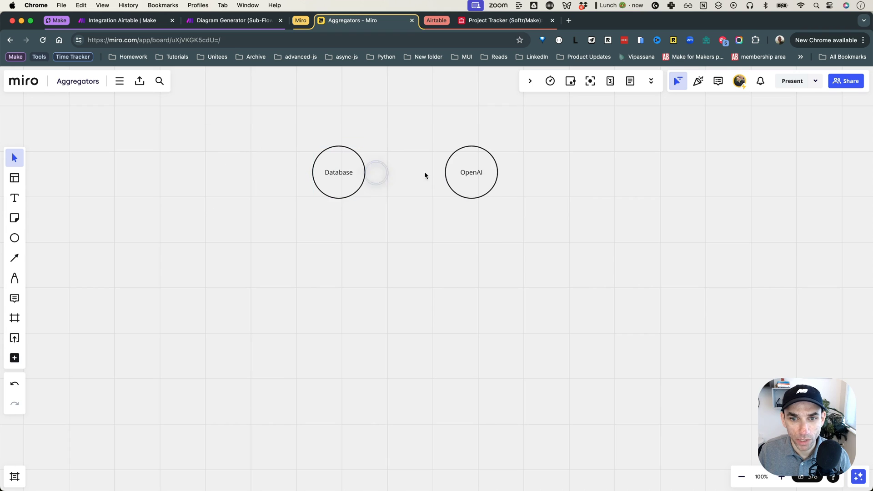
pyautogui.click(361, 172)
pyautogui.moveTo(374, 172); pyautogui.dragTo(443, 173)
pyautogui.click(425, 245)
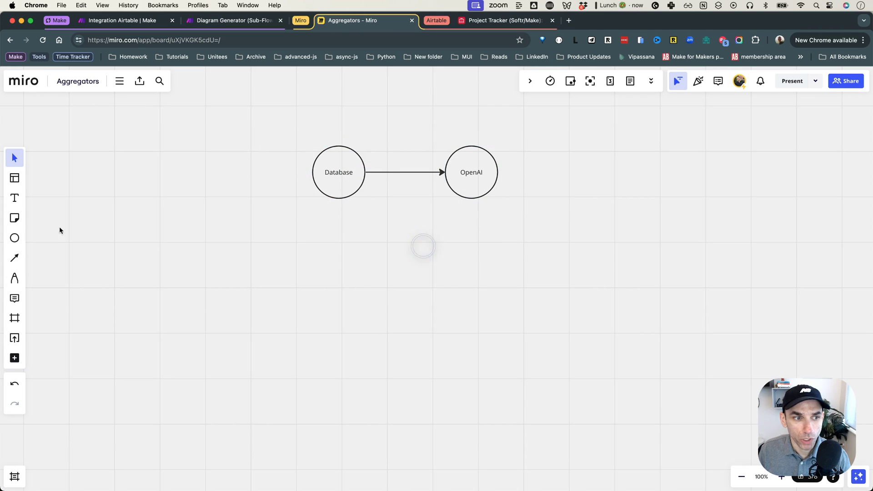
# Step: Draw a rounded rectangle below the Database circle and duplicate it into a stack of three
pyautogui.click(14, 238)
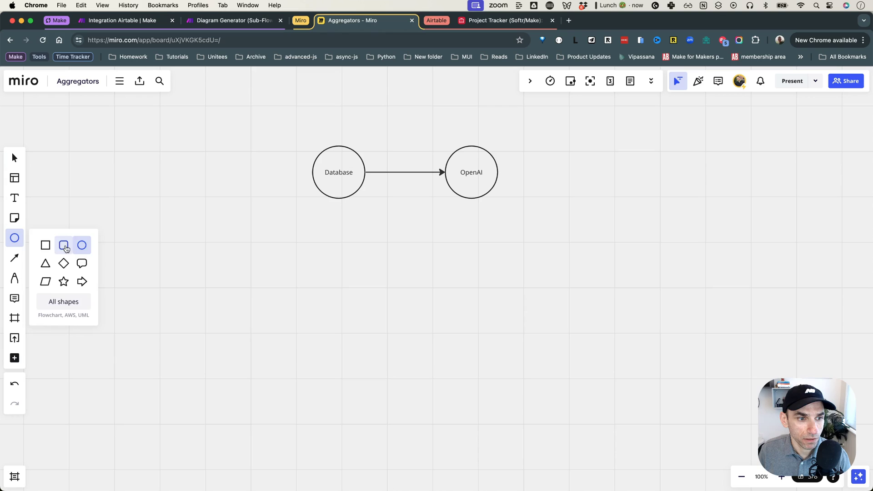
pyautogui.click(63, 245)
pyautogui.moveTo(311, 226); pyautogui.dragTo(344, 251)
pyautogui.click(406, 234)
pyautogui.click(347, 256)
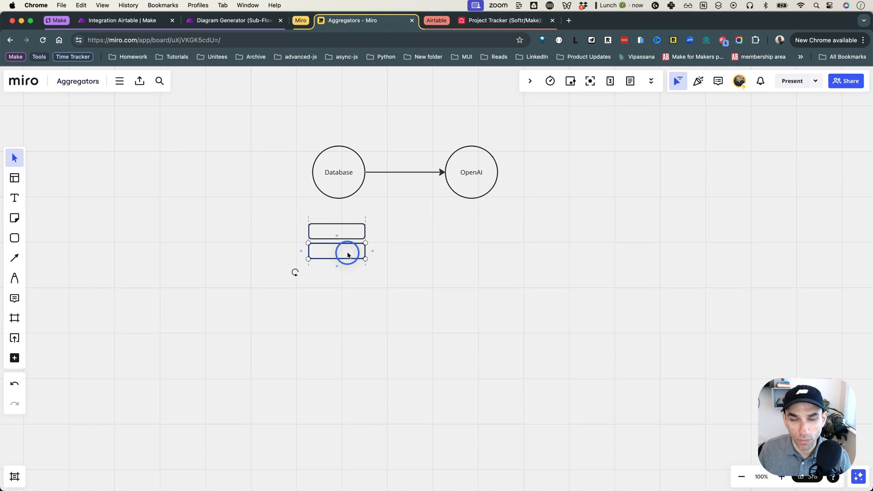
pyautogui.moveTo(351, 279); pyautogui.dragTo(341, 271)
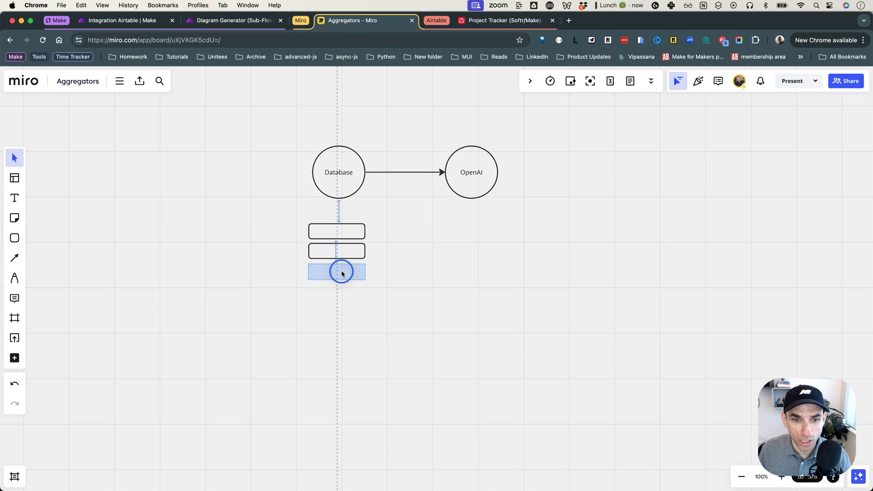
pyautogui.click(390, 264)
# Step: Copy the three-rectangle stack and place a smaller copy beside the OpenAI circle
pyautogui.moveTo(288, 227); pyautogui.dragTo(324, 279)
pyautogui.click(402, 275)
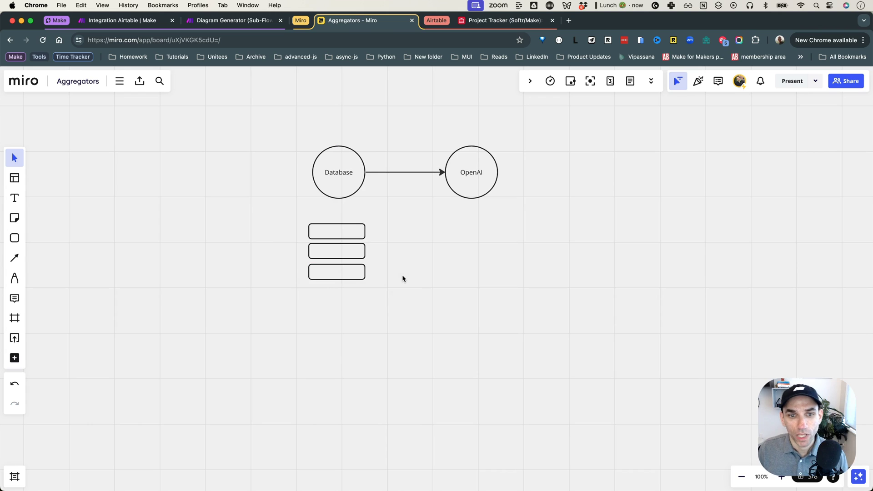
pyautogui.moveTo(284, 226); pyautogui.dragTo(354, 282)
pyautogui.press('super+c')
pyautogui.press('super+v')
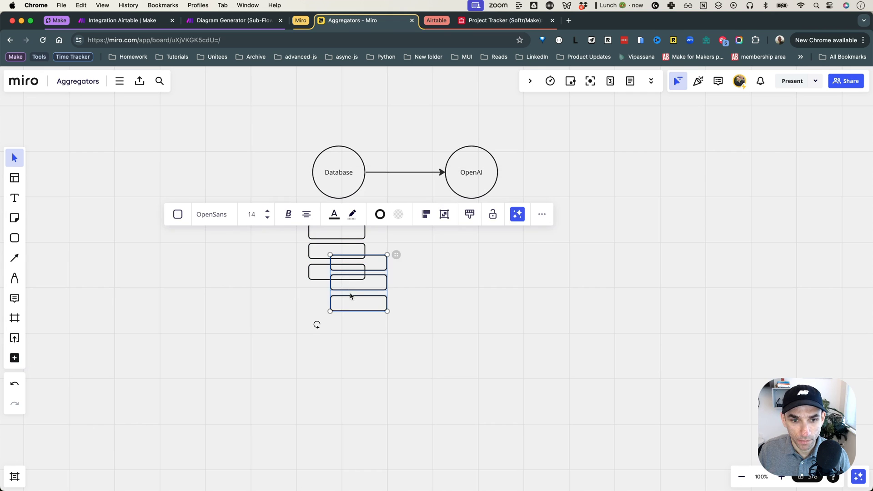
pyautogui.moveTo(359, 304); pyautogui.dragTo(503, 222)
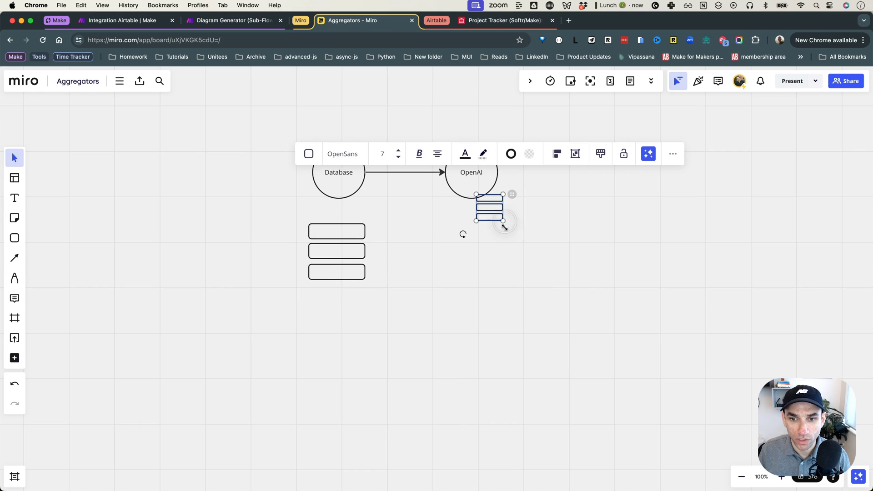
pyautogui.click(502, 257)
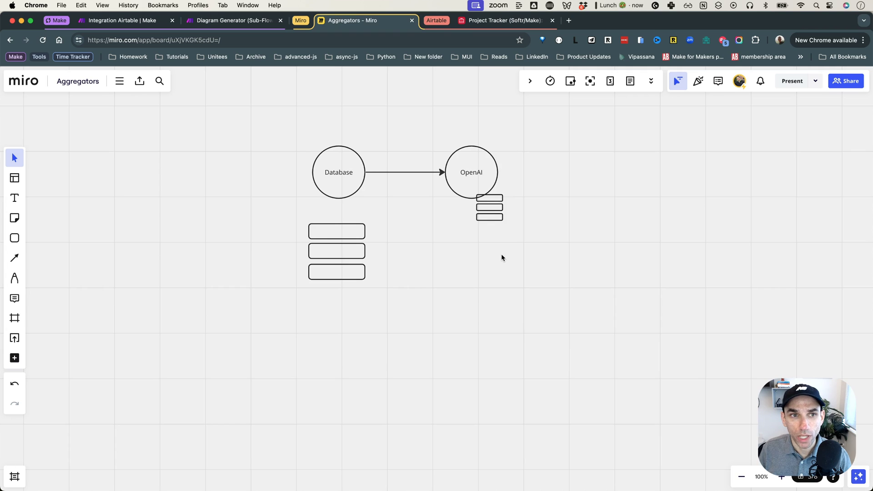
# Step: Tighten the left stack by nudging its bottom rectangle closer to the middle one
pyautogui.moveTo(328, 274); pyautogui.dragTo(330, 271)
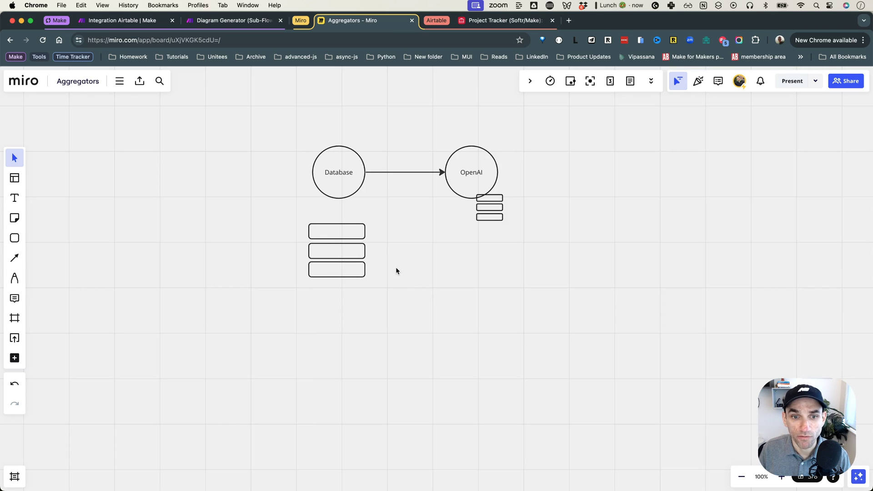
pyautogui.click(325, 192)
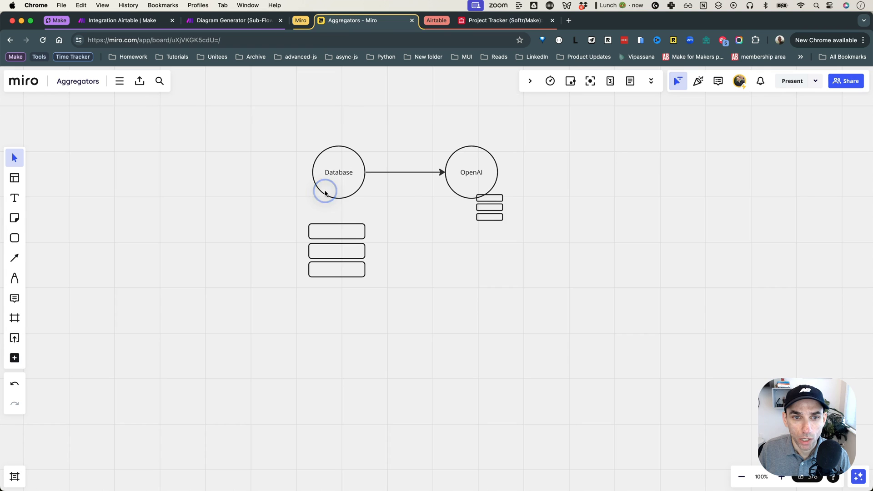
pyautogui.click(269, 240)
pyautogui.moveTo(291, 224); pyautogui.dragTo(382, 285)
pyautogui.click(381, 285)
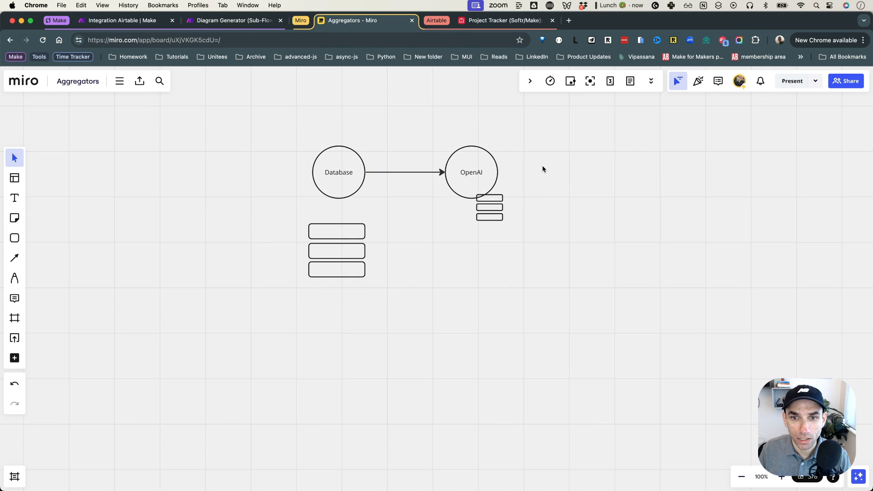
pyautogui.moveTo(532, 157); pyautogui.dragTo(489, 191)
pyautogui.click(541, 211)
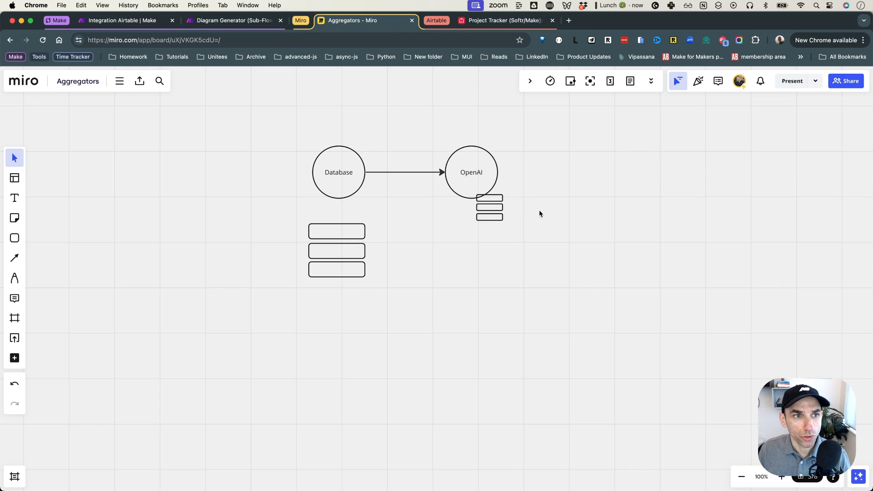
pyautogui.click(136, 22)
# Step: Close the Diagram Generator tab, review the Airtable search settings, then view the Activity Log table
pyautogui.click(281, 21)
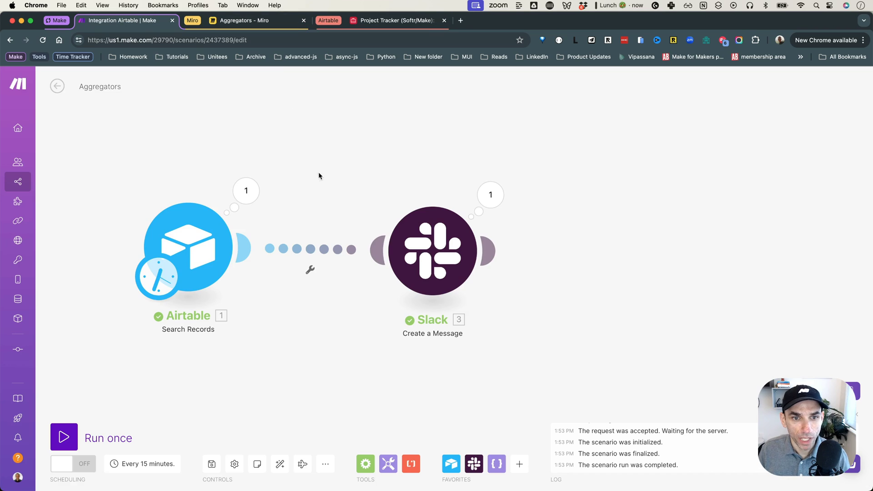
pyautogui.moveTo(318, 172); pyautogui.dragTo(412, 156)
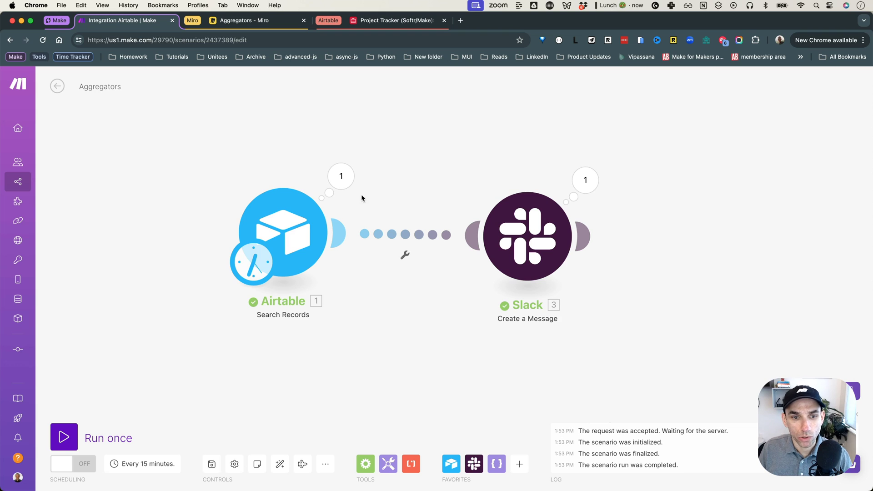
pyautogui.click(278, 212)
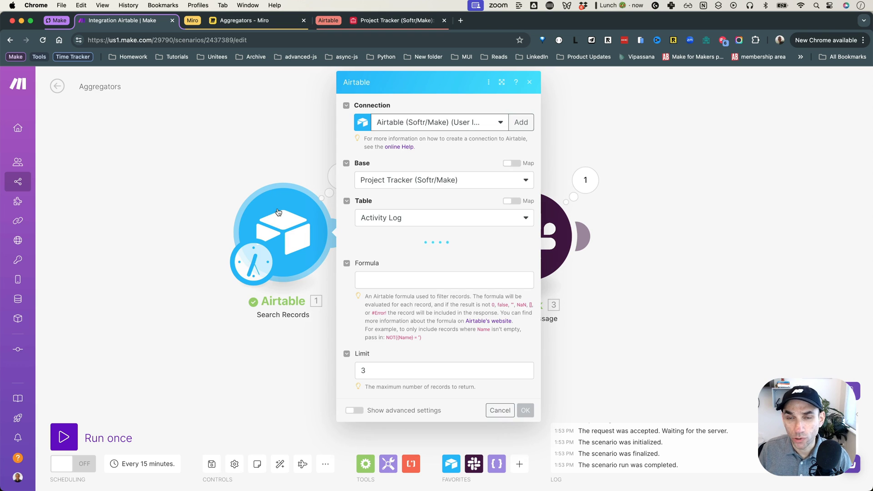
pyautogui.click(378, 21)
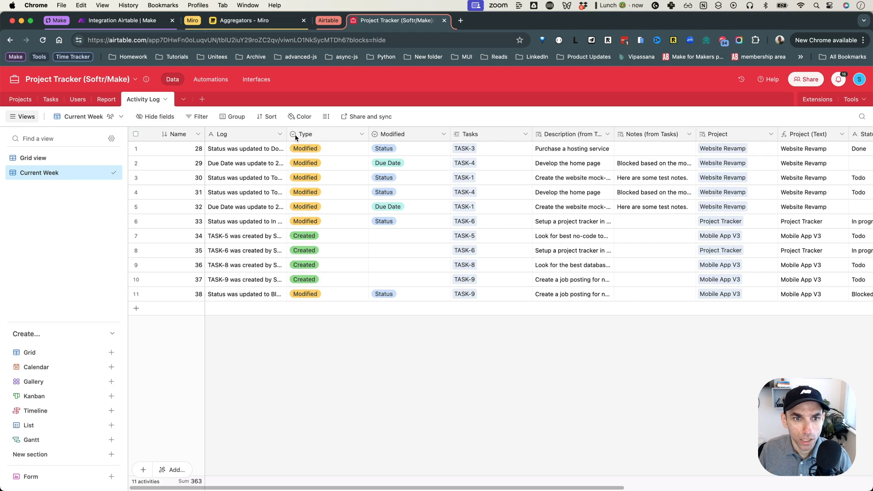
# Step: Widen the Log column in the Activity Log grid, then go back to Make
pyautogui.moveTo(296, 137); pyautogui.dragTo(305, 136)
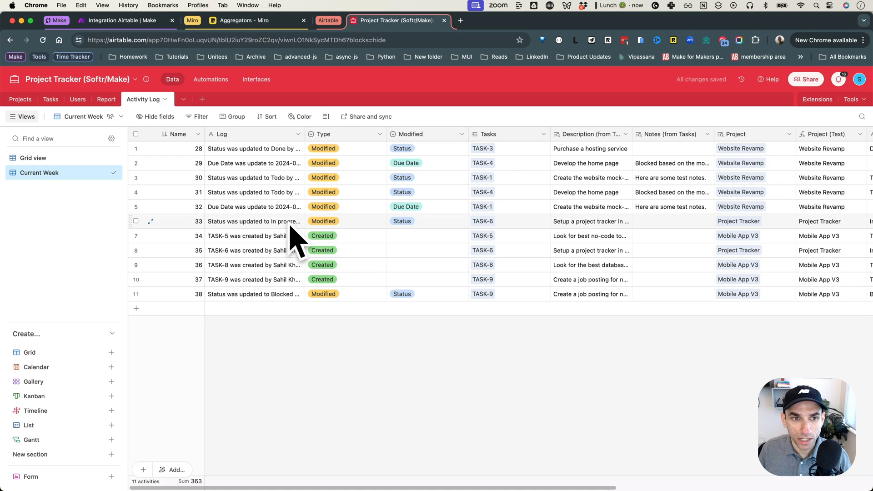
pyautogui.click(152, 25)
# Step: Check Search Records against Airtable: Activity Log, Current Week view, all fields, limit 3; click OK
pyautogui.click(260, 146)
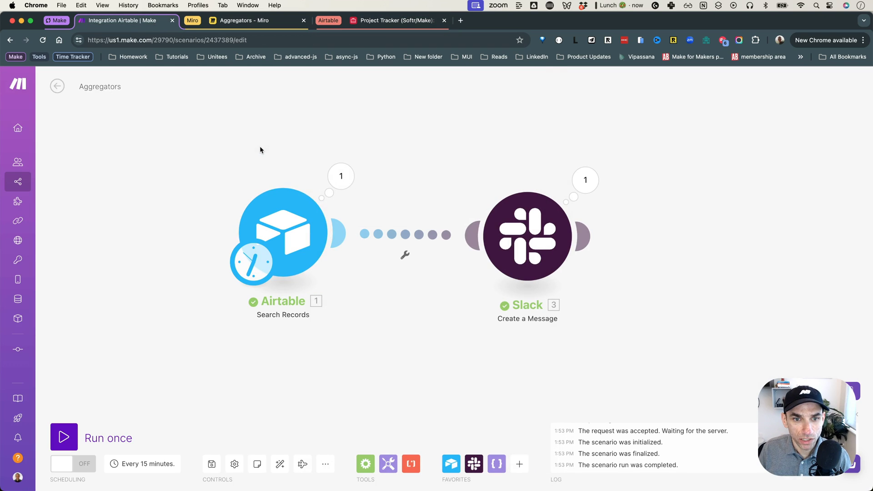
pyautogui.click(285, 225)
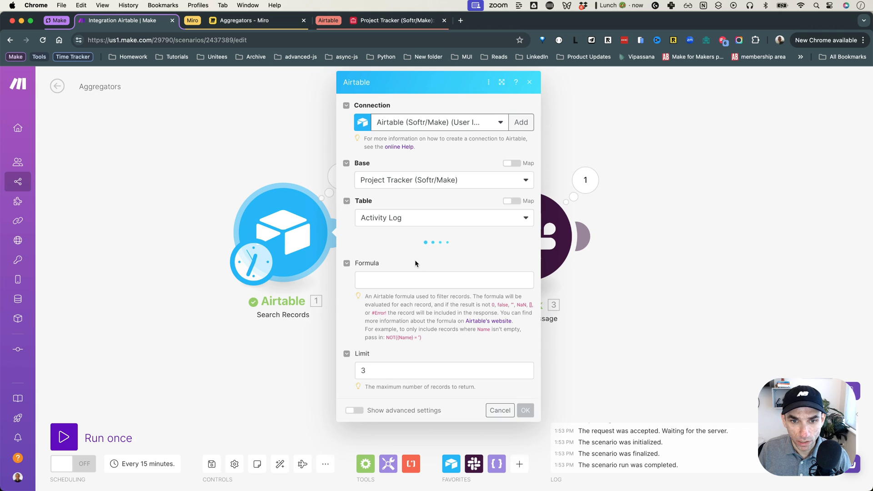
pyautogui.scroll(-3, 415, 260)
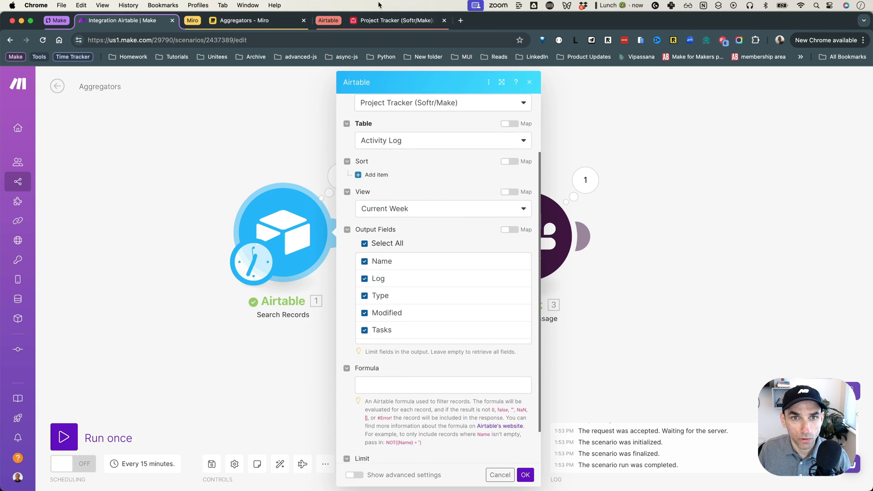
pyautogui.click(379, 20)
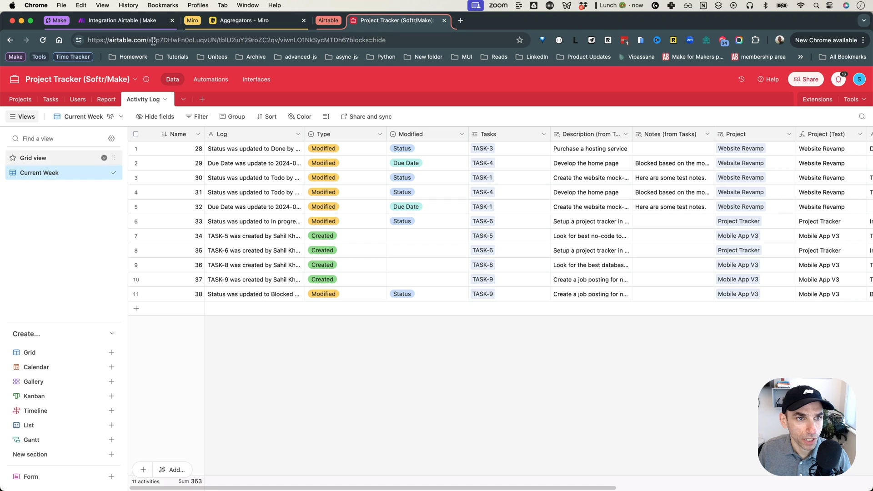
pyautogui.click(145, 21)
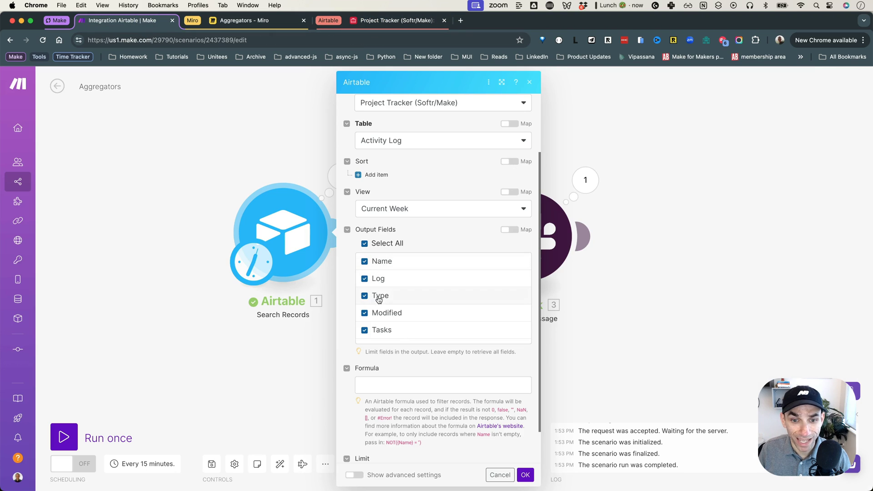
pyautogui.scroll(-8, 381, 298)
pyautogui.scroll(-1, 385, 304)
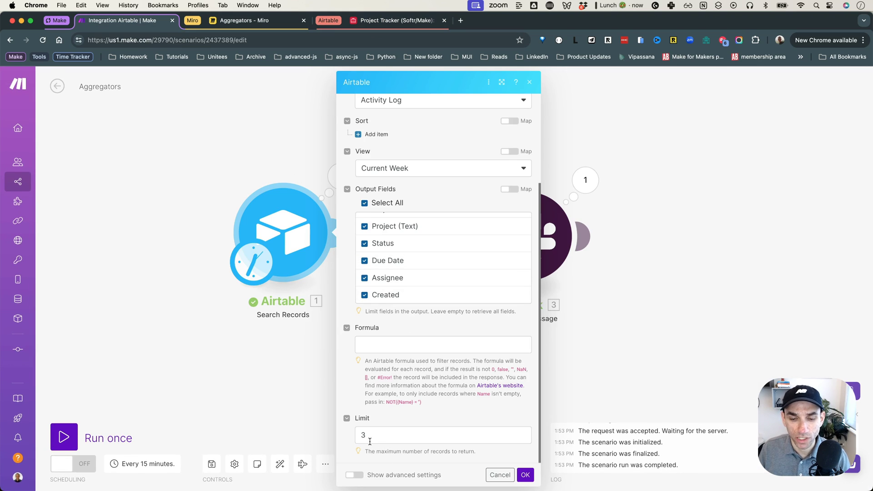
pyautogui.click(526, 475)
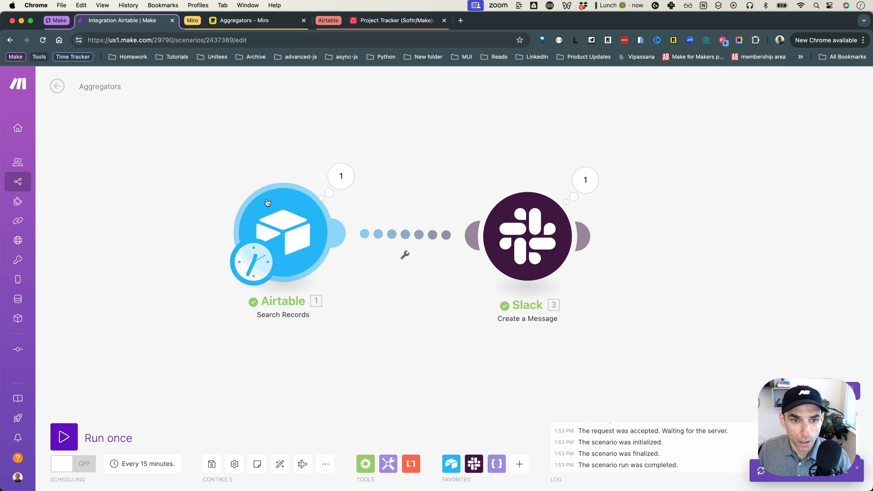
# Step: Run only the Airtable module and expand and collapse its three returned Activity Log bundles
pyautogui.rightClick(268, 203)
pyautogui.click(283, 225)
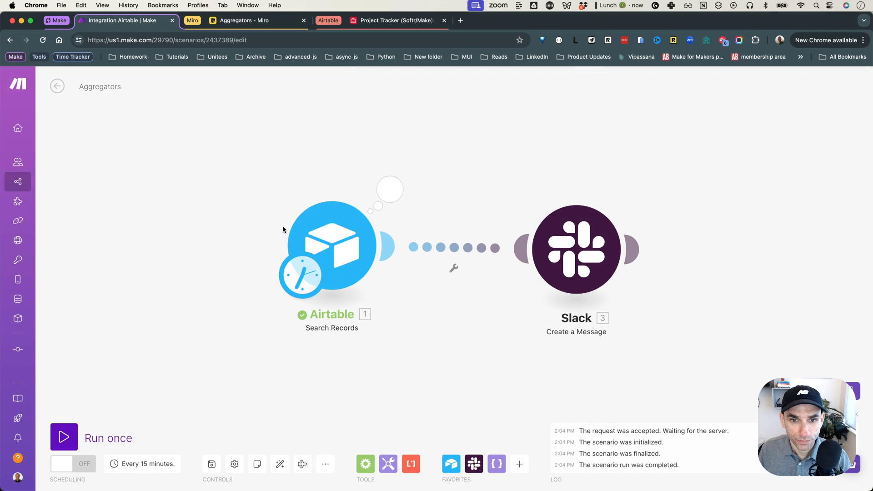
pyautogui.click(393, 188)
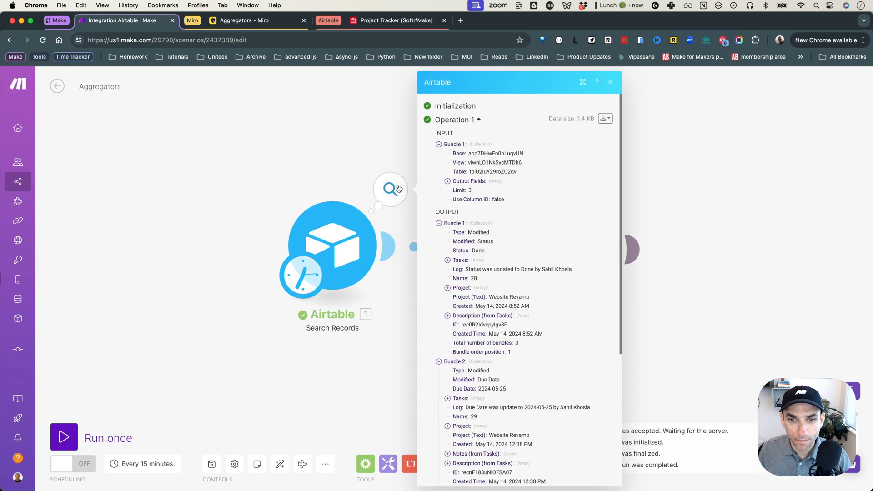
pyautogui.click(439, 223)
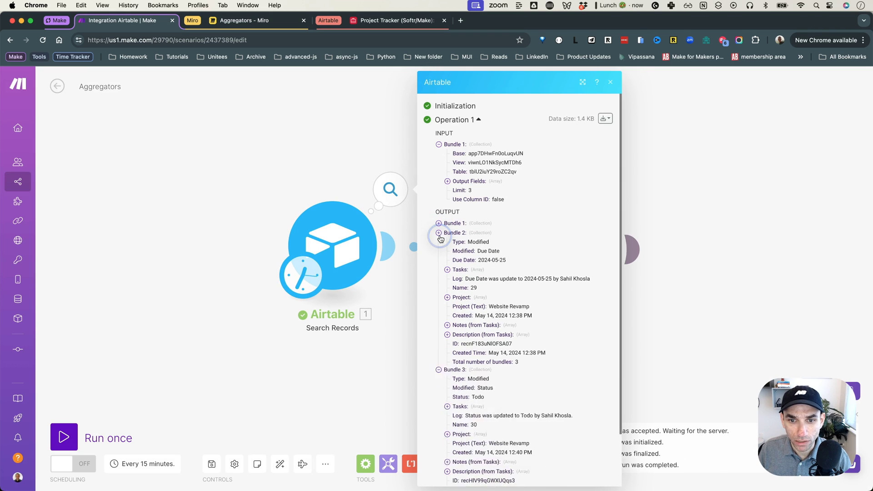
pyautogui.click(440, 233)
pyautogui.click(439, 244)
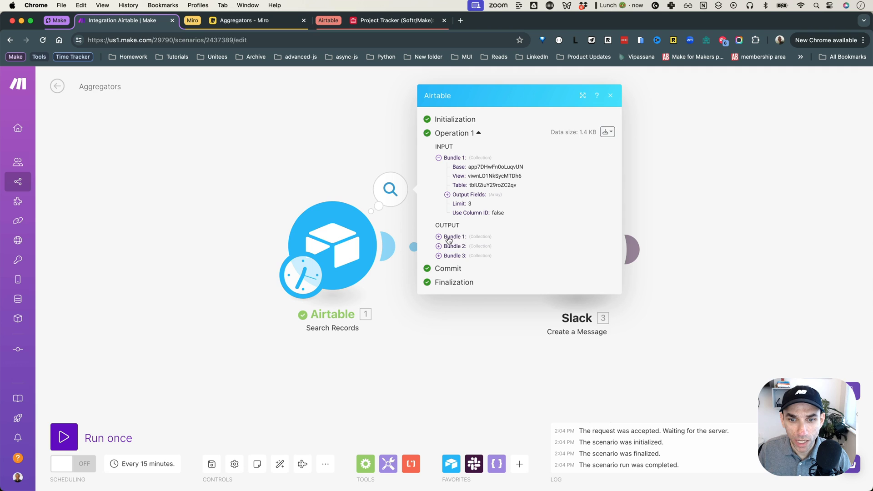
pyautogui.click(439, 237)
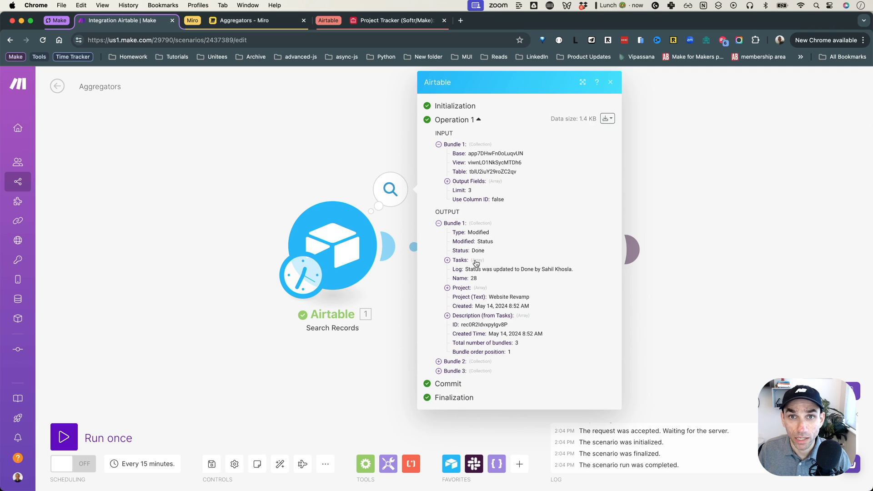
pyautogui.click(439, 223)
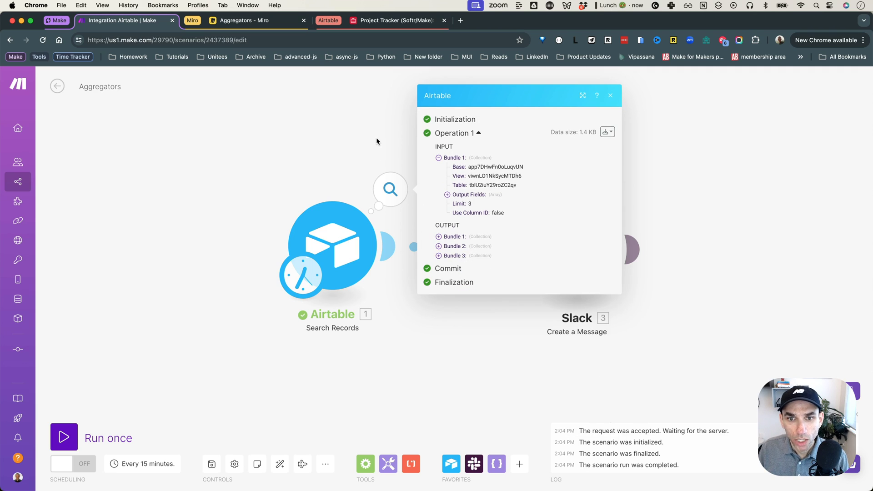
pyautogui.click(376, 137)
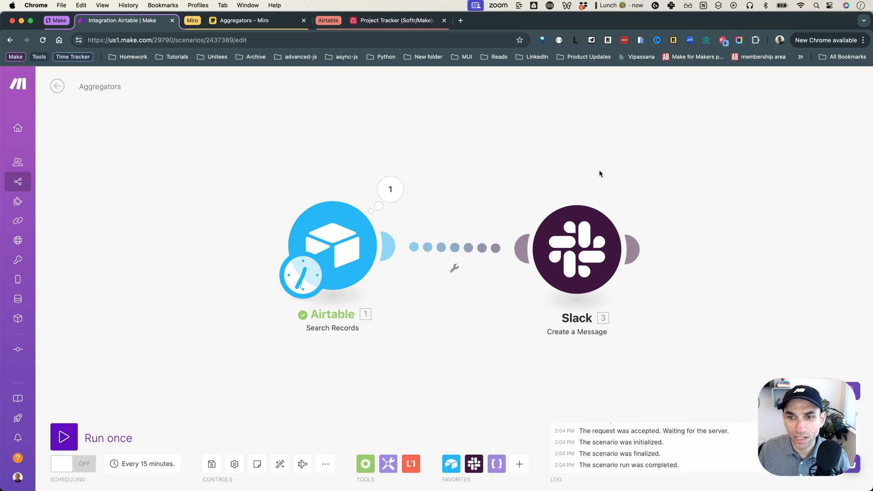
# Step: Set the Slack message Text to 'The log id is: ' followed by the mapped Airtable ID
pyautogui.moveTo(600, 174); pyautogui.dragTo(569, 173)
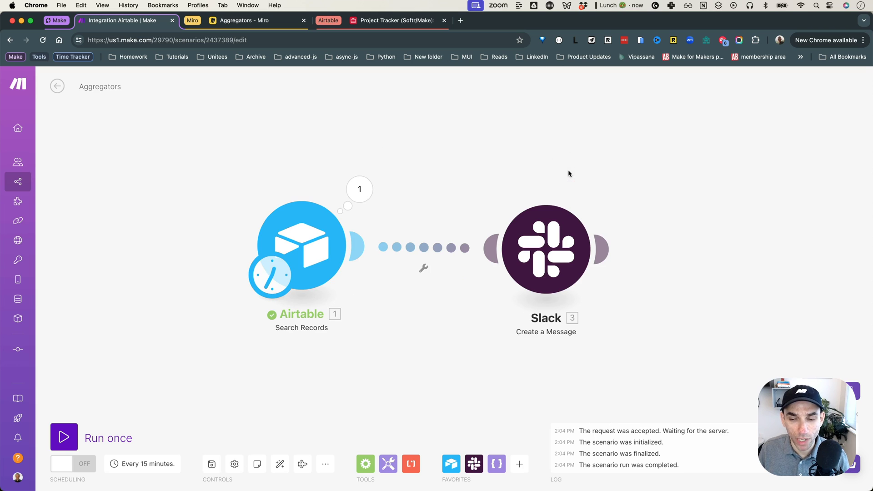
pyautogui.click(551, 228)
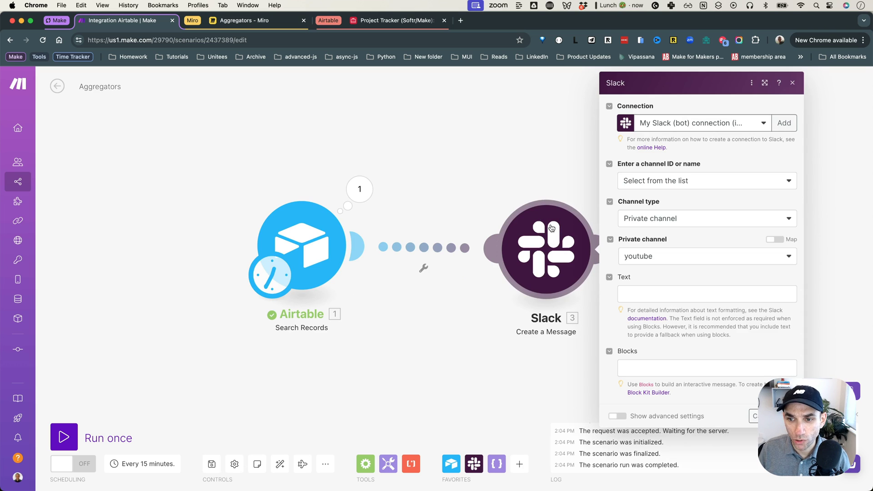
pyautogui.click(654, 294)
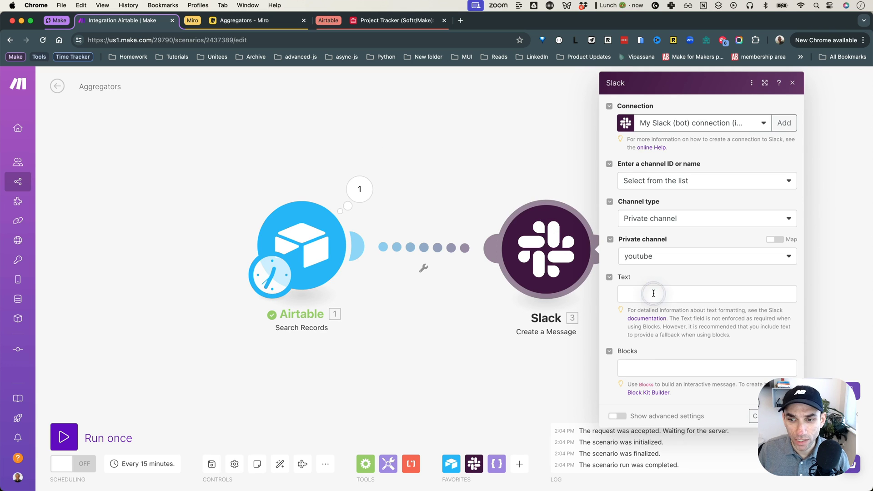
pyautogui.write('The ')
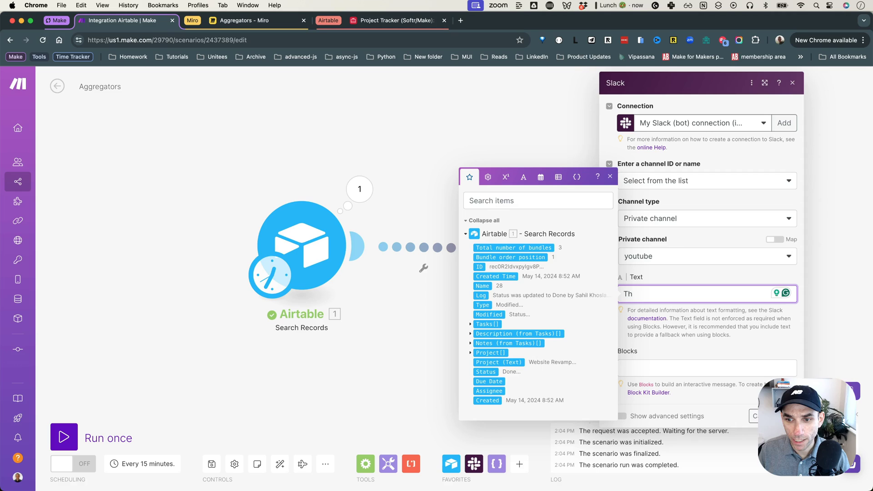
pyautogui.write('actilo')
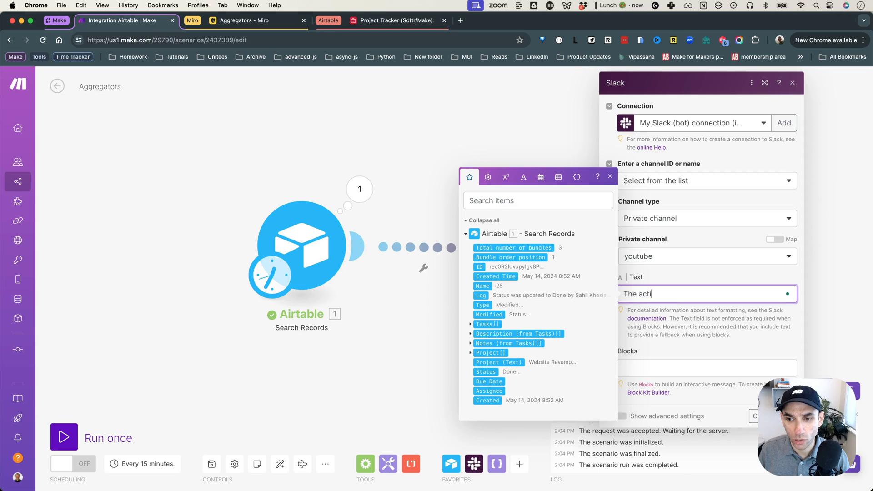
pyautogui.press('BackSpace')
pyautogui.press('BackSpace')
pyautogui.press('BackSpace')
pyautogui.press('BackSpace')
pyautogui.write('log ')
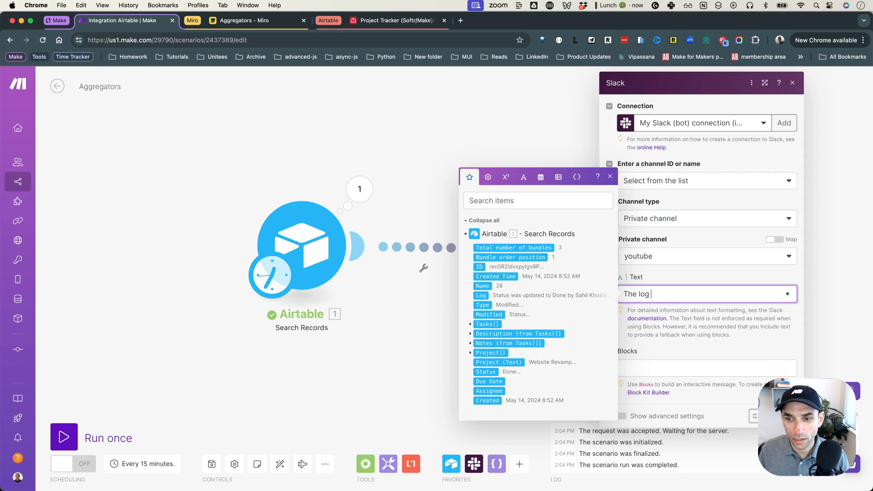
pyautogui.write('id is')
pyautogui.press('BackSpace')
pyautogui.write('d is:')
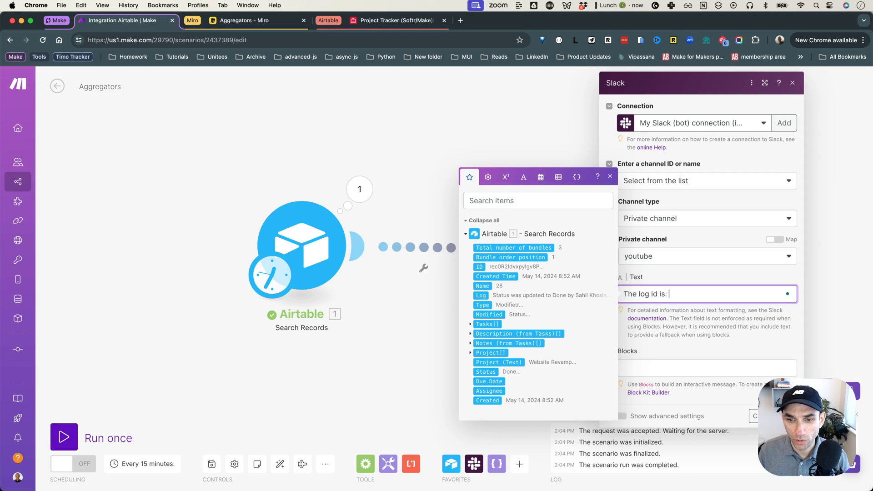
pyautogui.click(480, 267)
# Step: Close the Slack settings and run the whole scenario once
pyautogui.press('Escape')
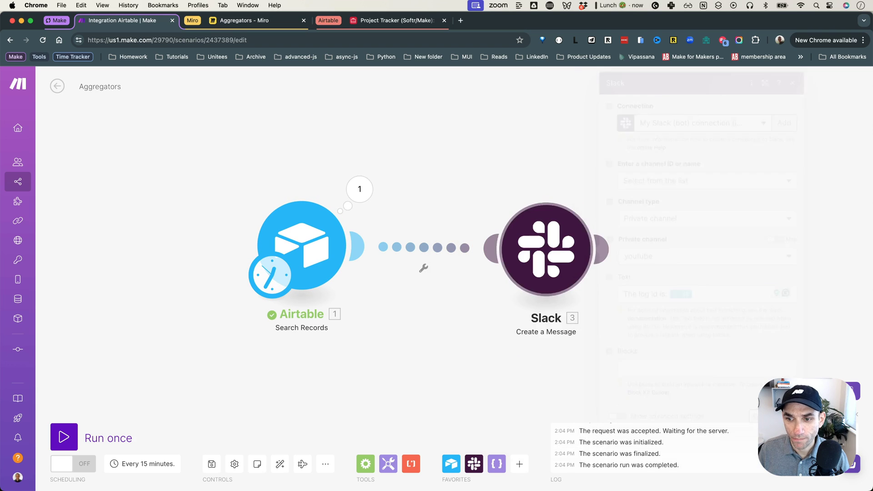
pyautogui.click(64, 440)
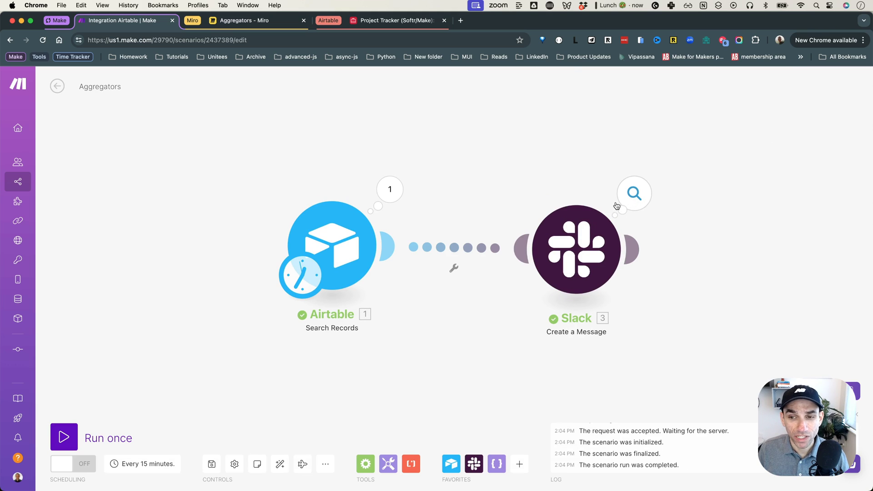
pyautogui.press('super+Tab')
pyautogui.press('super+Tab')
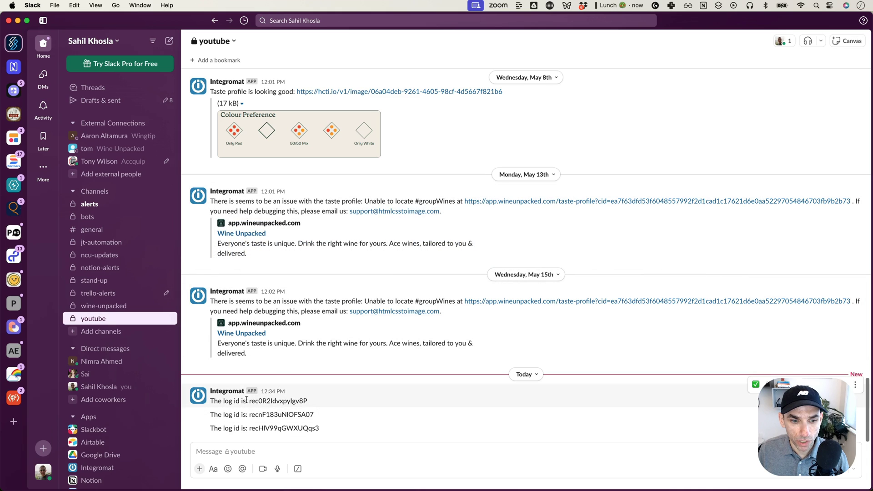
# Step: Look over the three log-id messages in the youtube channel, then return to the Airtable tab
pyautogui.moveTo(247, 399); pyautogui.dragTo(296, 429)
pyautogui.click(298, 429)
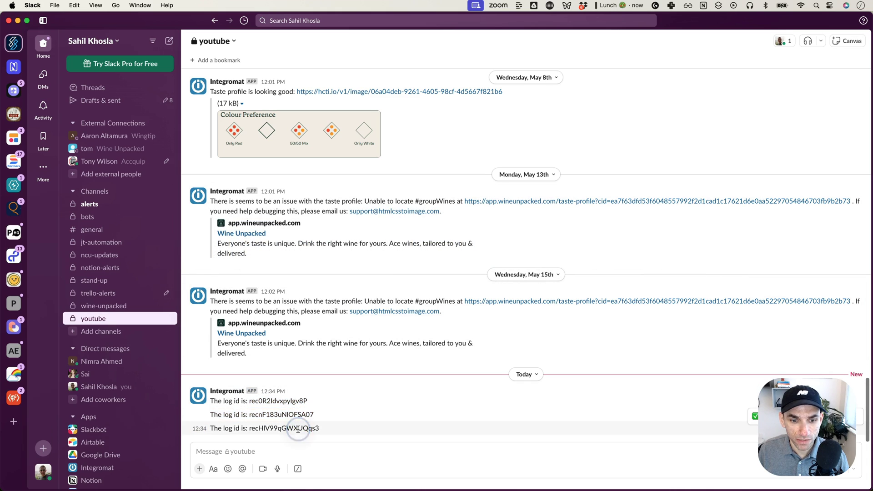
pyautogui.press('super+Tab')
pyautogui.click(409, 22)
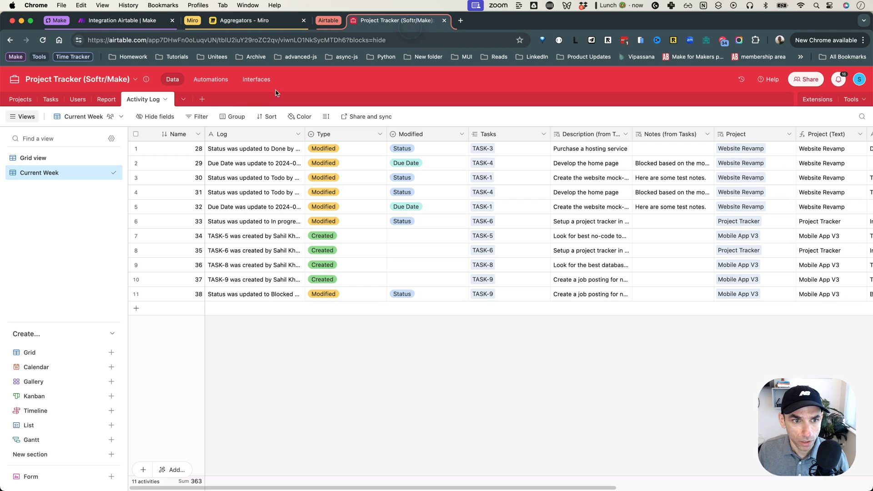
# Step: Glance at the Miro aggregator diagram and come back to the Make scenario editor
pyautogui.click(136, 23)
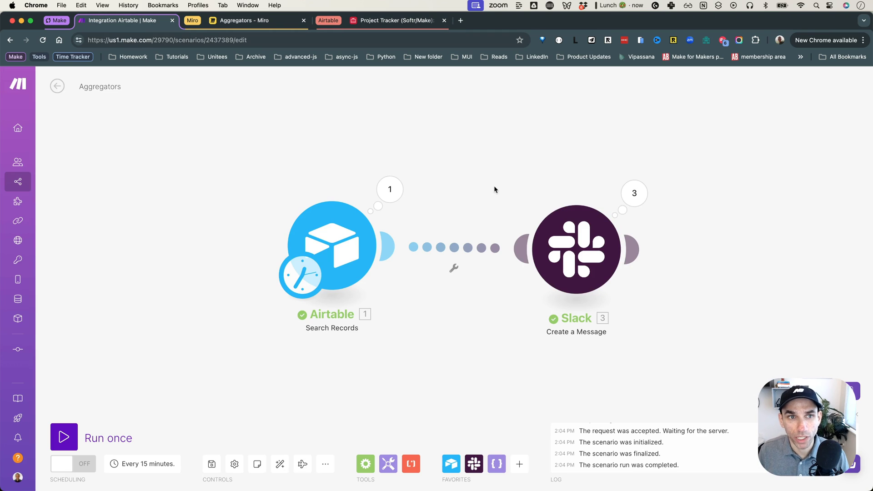
pyautogui.click(263, 21)
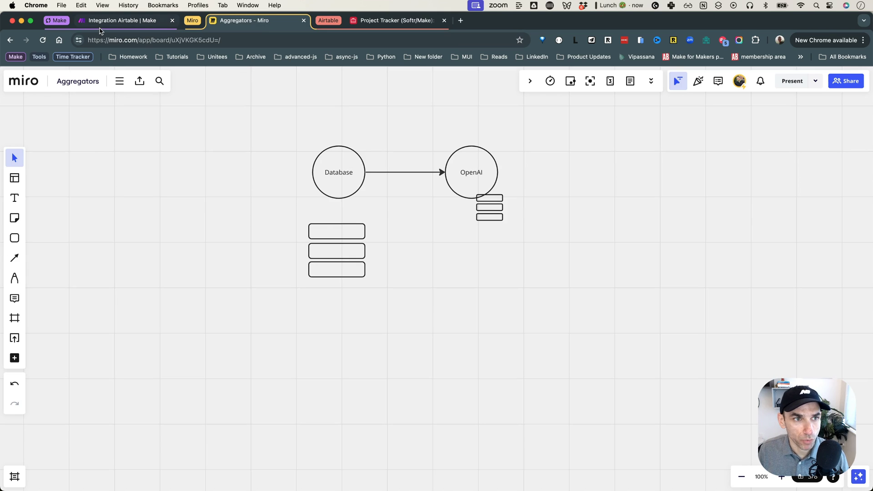
pyautogui.click(114, 21)
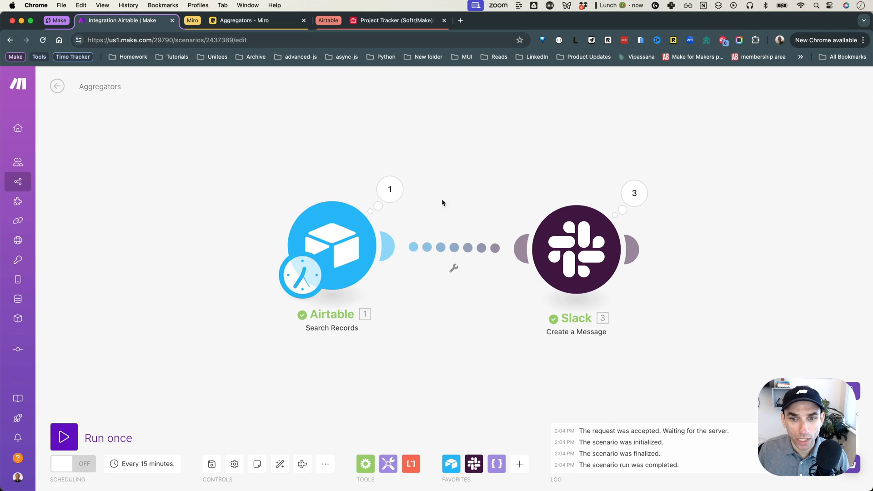
# Step: Insert an Array aggregator between Airtable and Slack that collects all fields
pyautogui.click(453, 270)
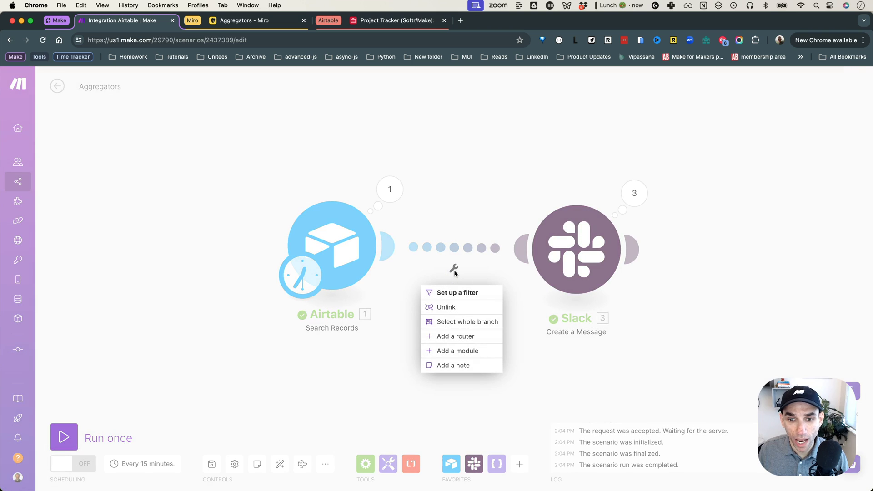
pyautogui.click(470, 351)
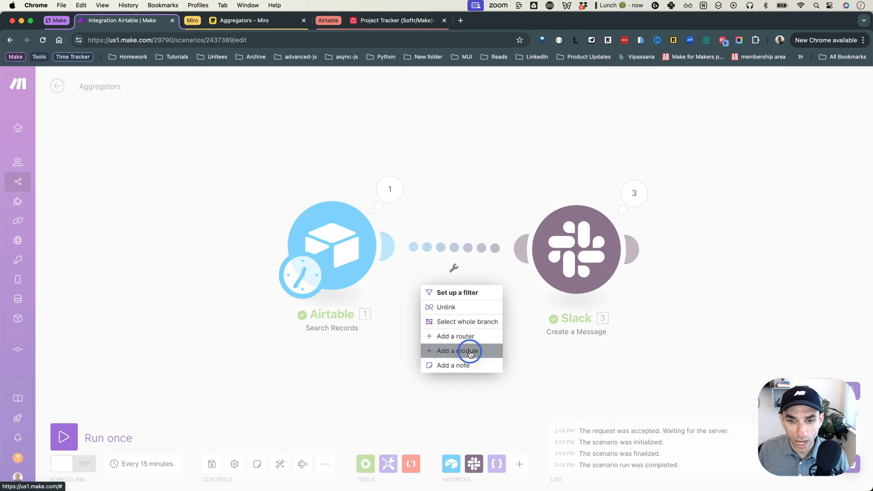
pyautogui.write('array')
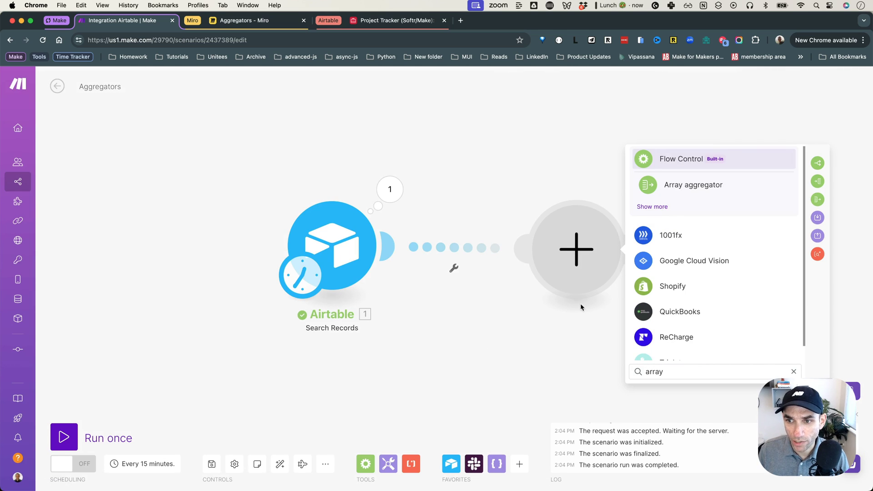
pyautogui.click(707, 179)
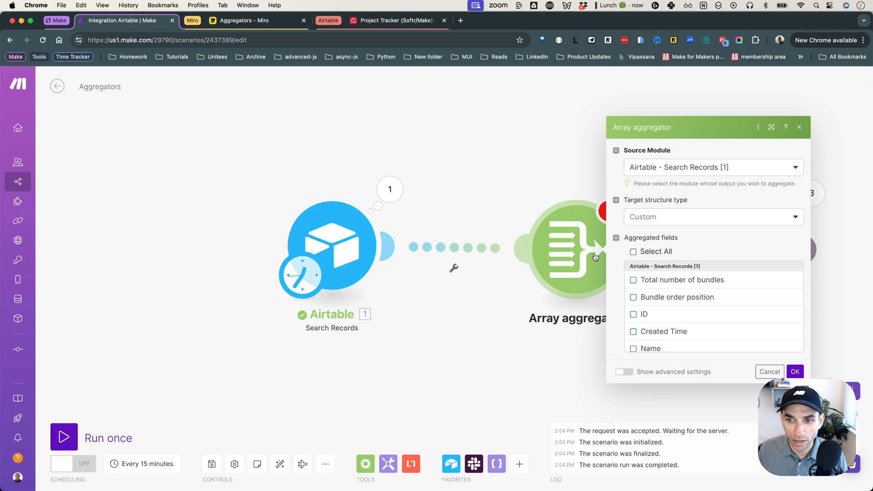
pyautogui.click(633, 251)
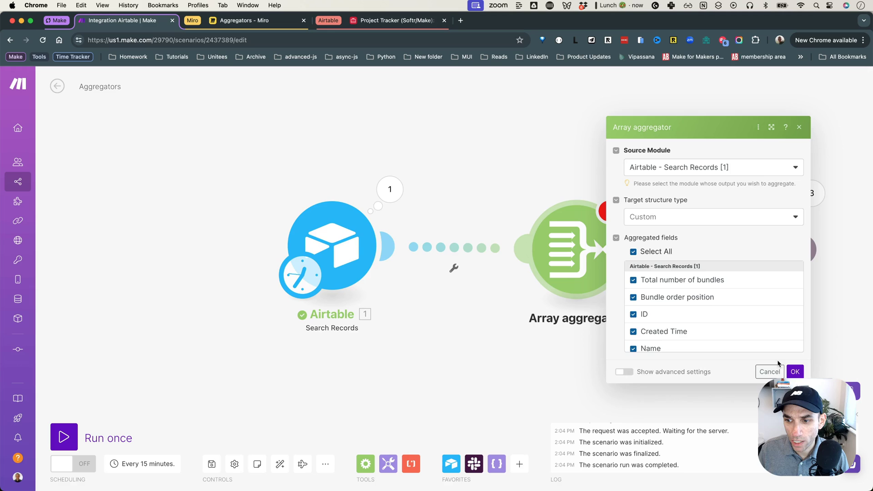
pyautogui.click(796, 371)
# Step: Replace the Slack message's 1.id with the aggregated Array[] ID, then run the scenario once
pyautogui.moveTo(546, 146); pyautogui.dragTo(464, 149)
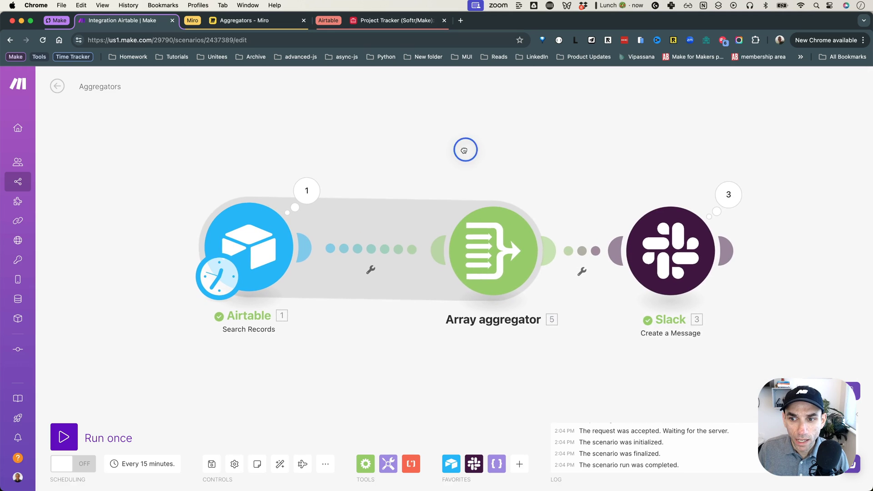
pyautogui.click(664, 258)
pyautogui.click(505, 303)
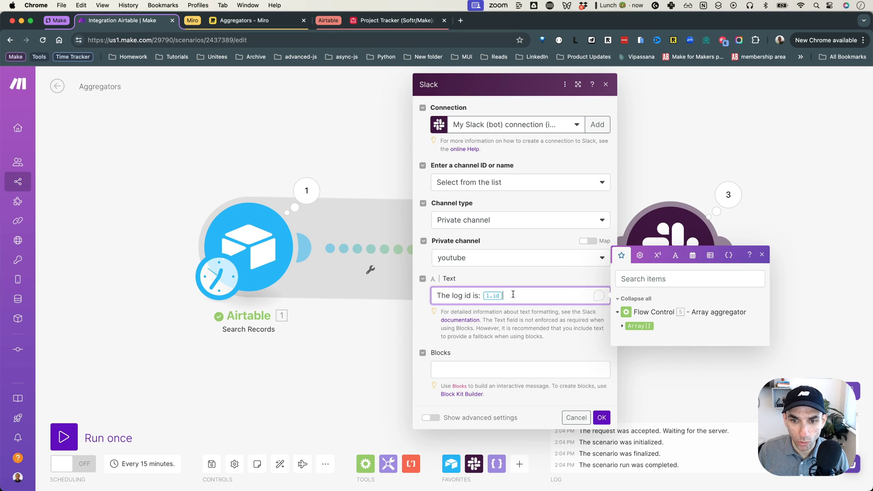
pyautogui.press('BackSpace')
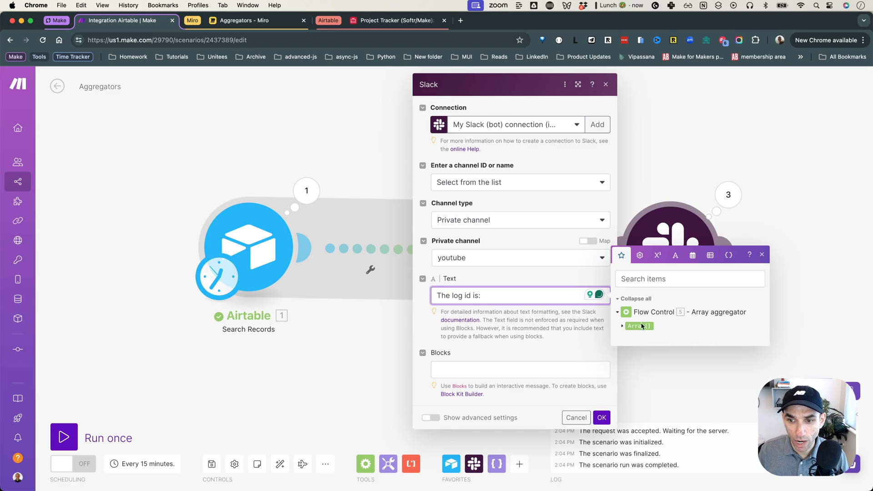
pyautogui.click(623, 326)
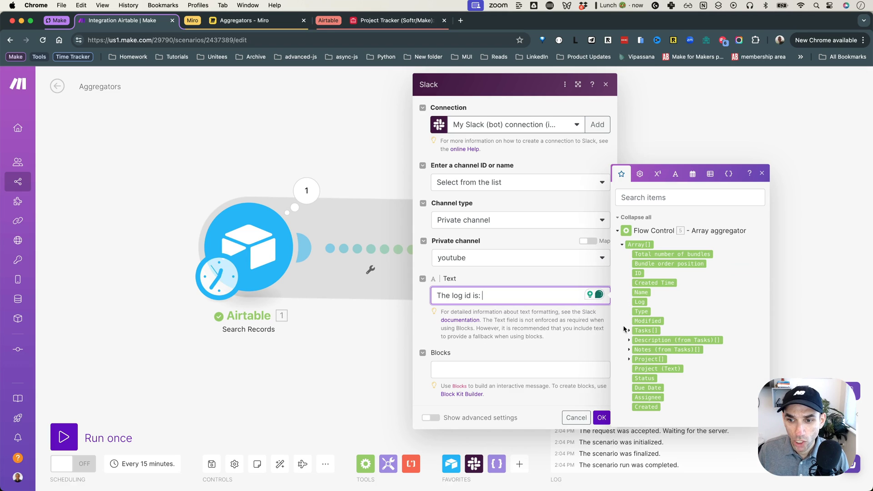
pyautogui.click(639, 273)
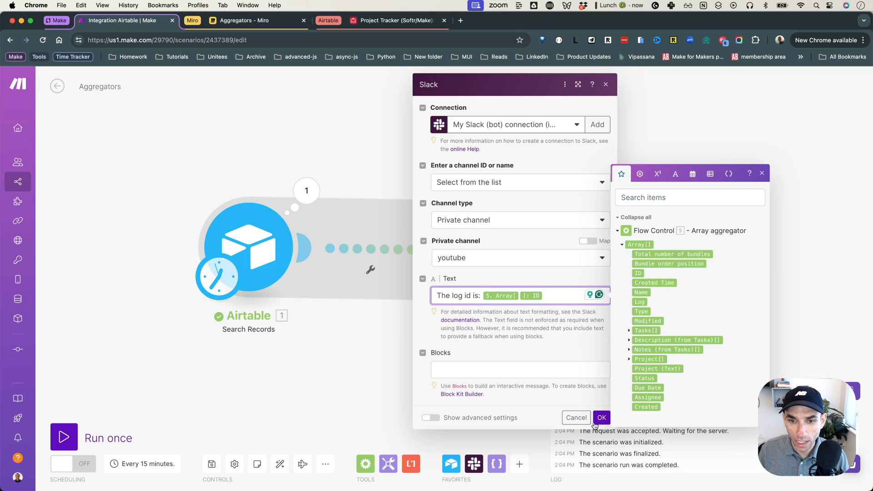
pyautogui.click(601, 418)
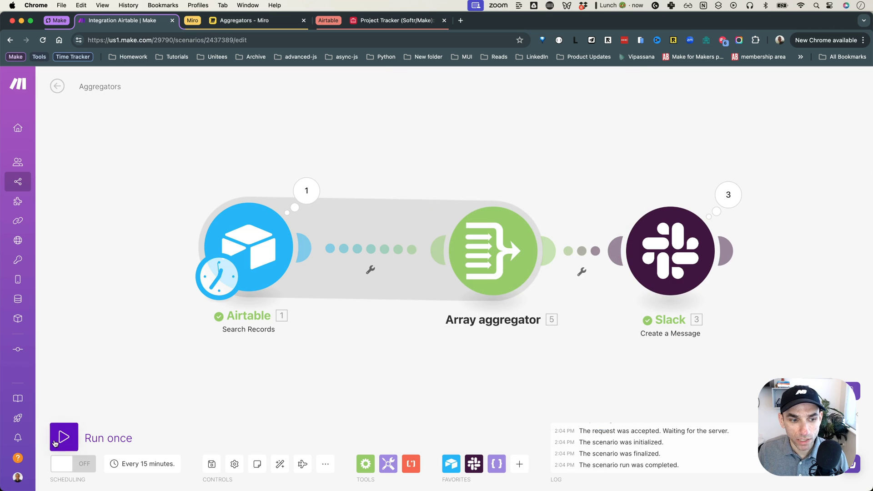
pyautogui.click(64, 437)
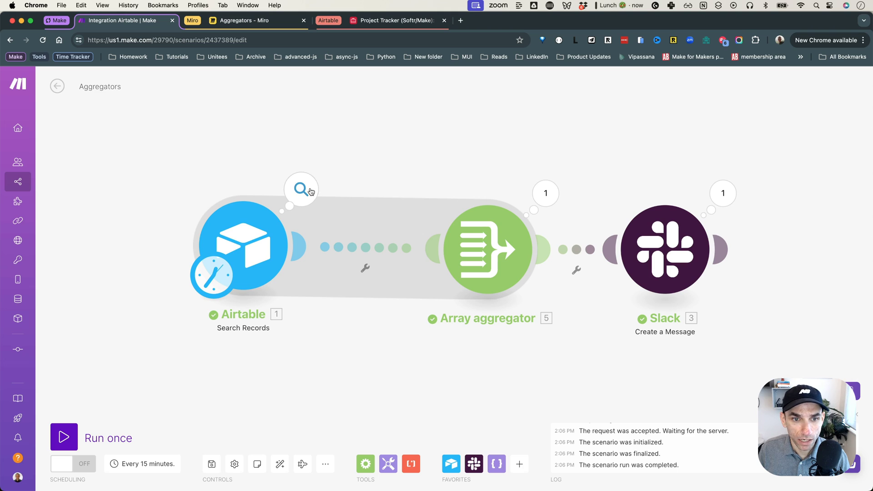
pyautogui.click(301, 190)
pyautogui.click(349, 222)
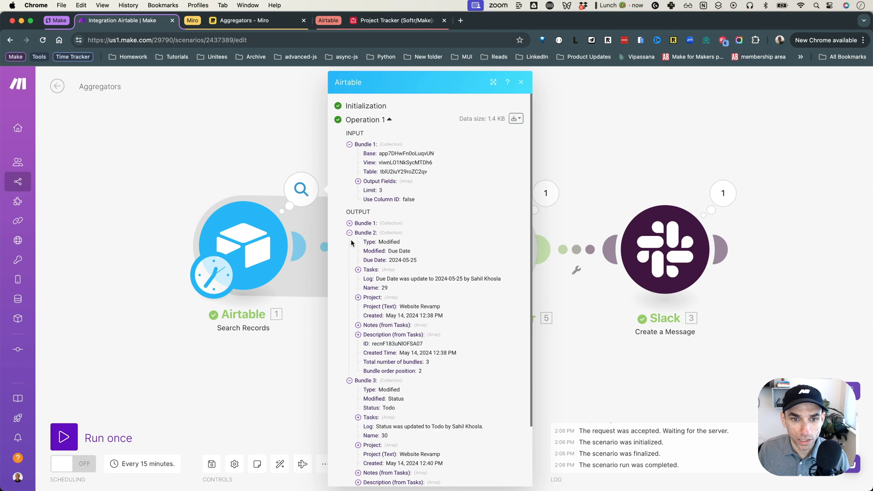
pyautogui.click(349, 232)
pyautogui.click(350, 242)
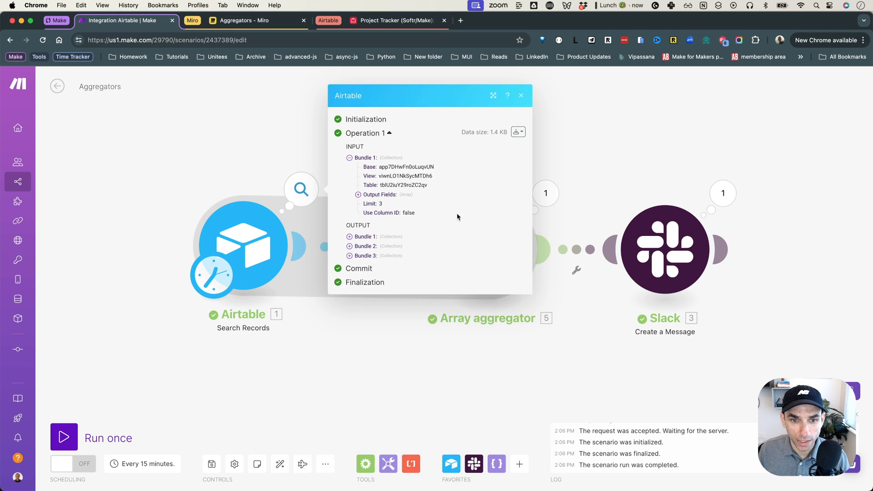
pyautogui.click(545, 196)
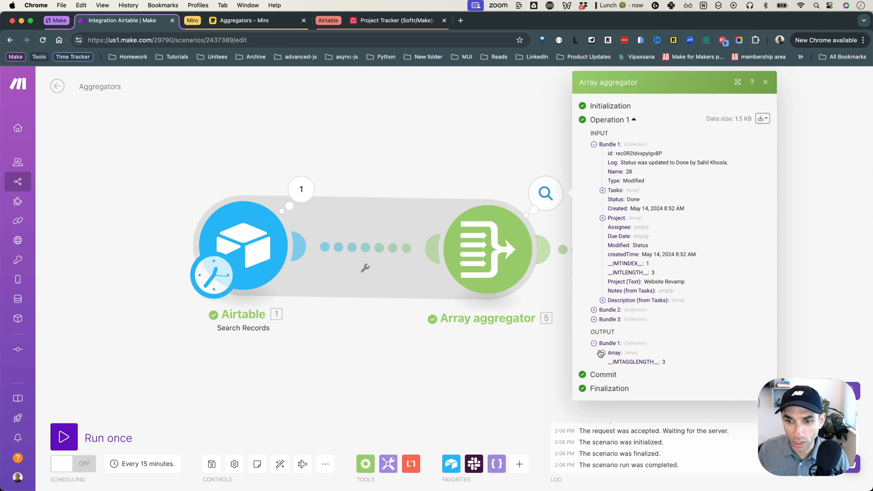
pyautogui.click(593, 144)
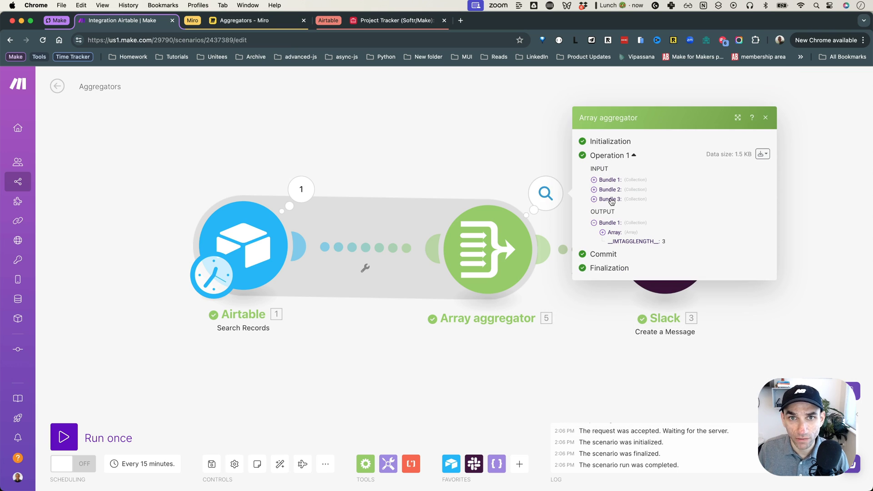
pyautogui.click(604, 234)
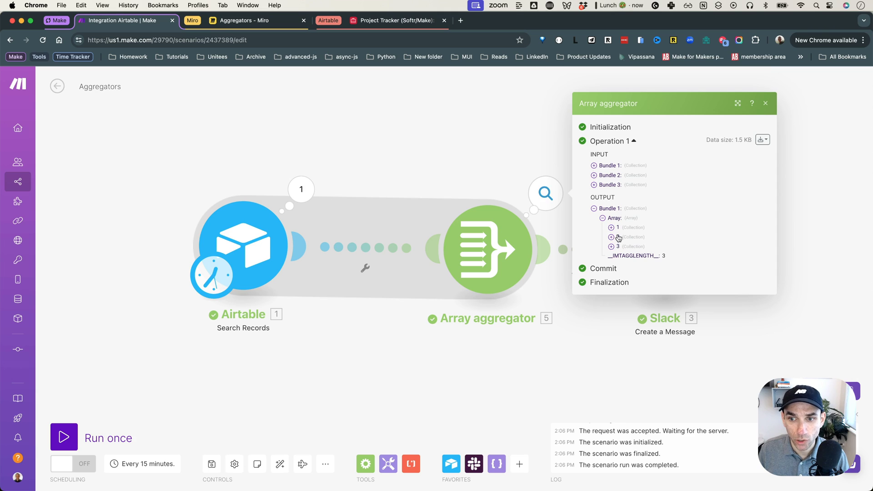
pyautogui.click(602, 218)
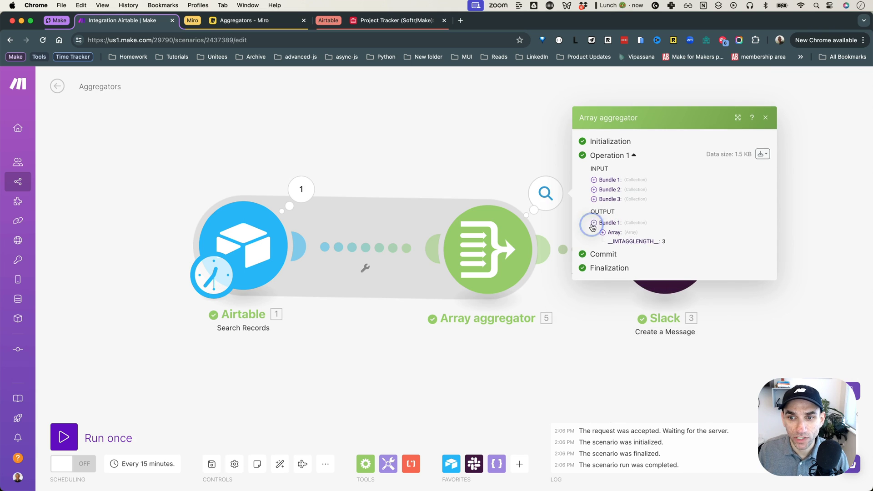
pyautogui.click(593, 223)
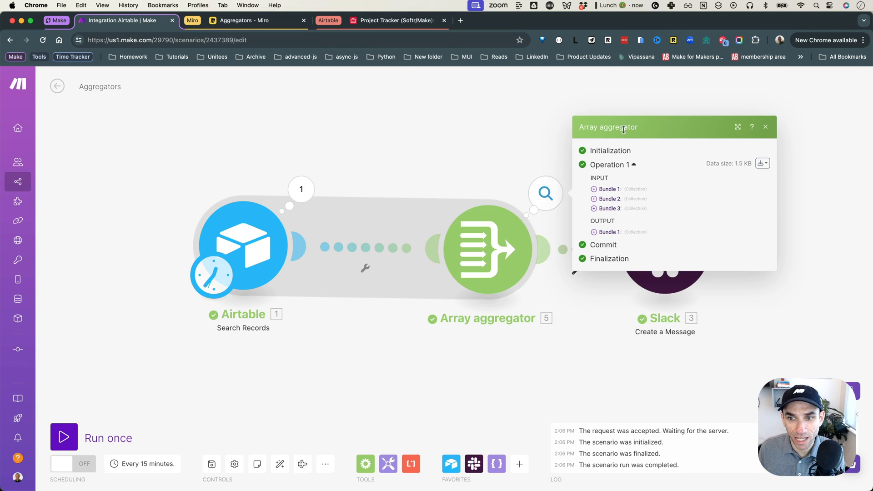
pyautogui.click(737, 307)
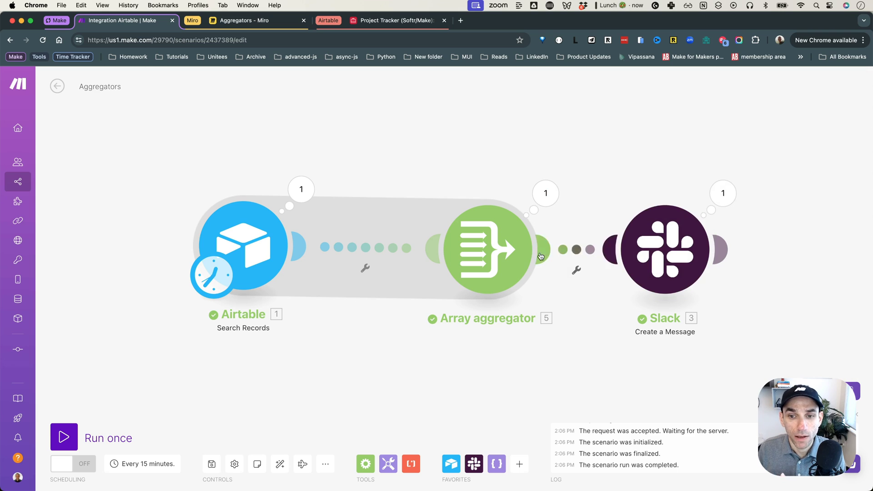
pyautogui.click(548, 200)
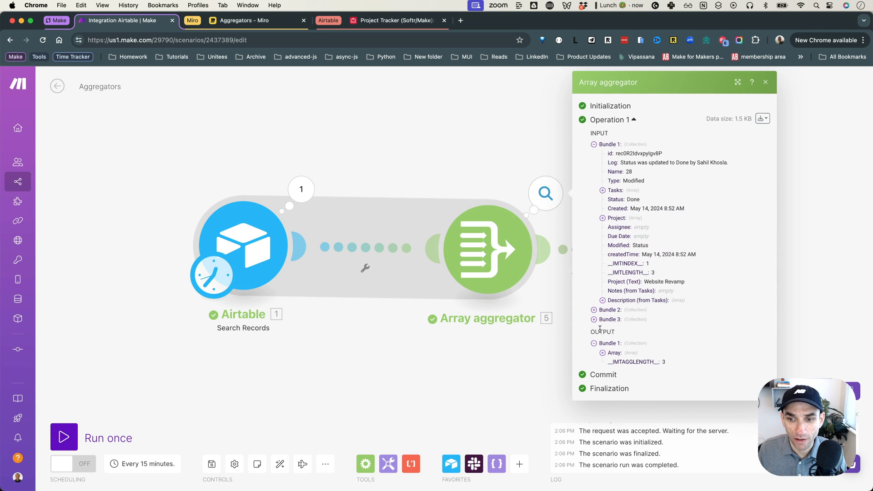
pyautogui.click(546, 136)
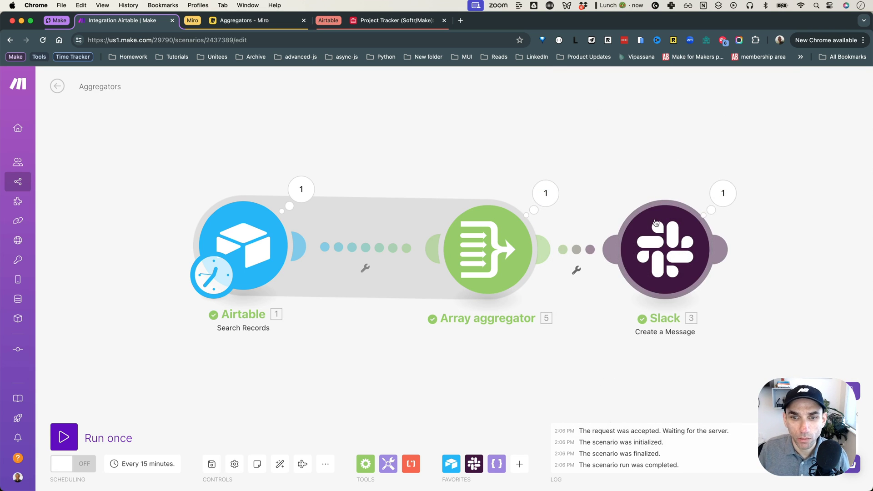
pyautogui.press('super+Tab')
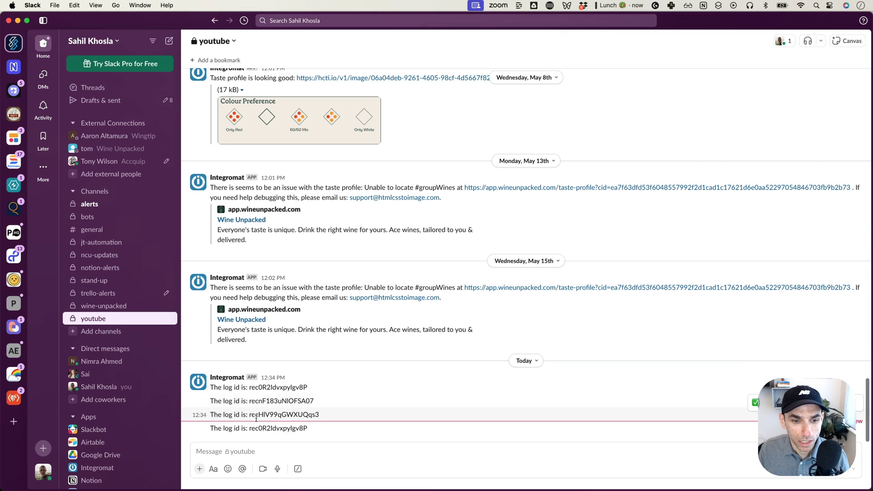
# Step: Review the posted log id messages in Slack's #youtube channel
pyautogui.moveTo(250, 429); pyautogui.dragTo(322, 429)
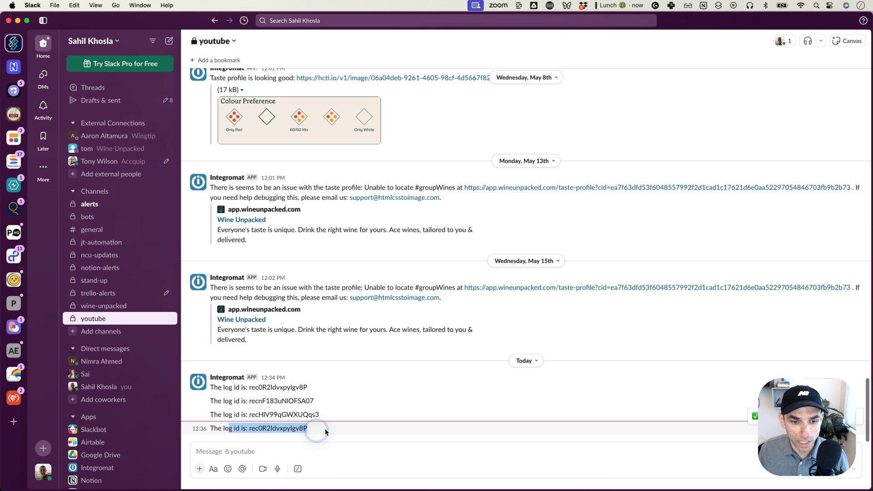
pyautogui.click(322, 429)
pyautogui.moveTo(246, 388); pyautogui.dragTo(336, 413)
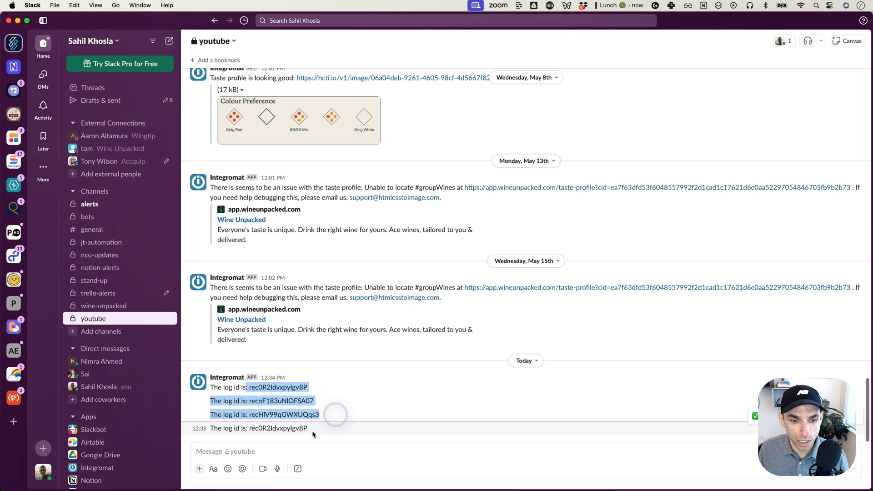
pyautogui.tripleClick(276, 428)
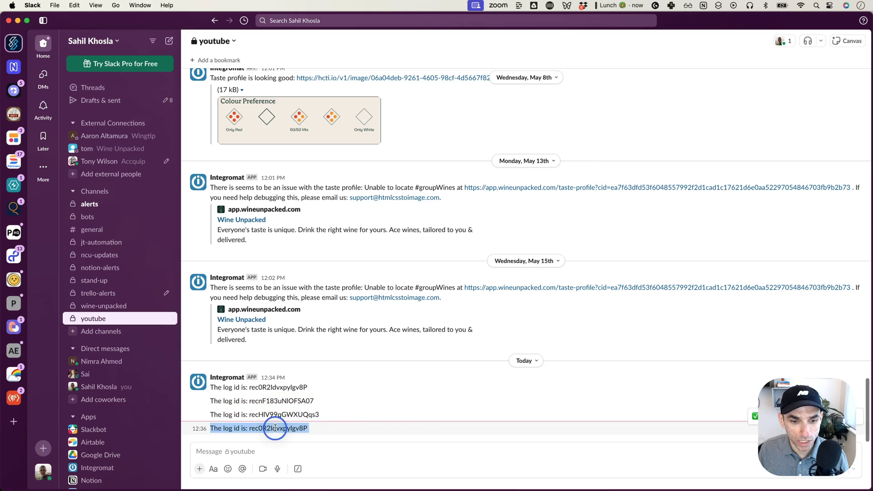
pyautogui.tripleClick(279, 388)
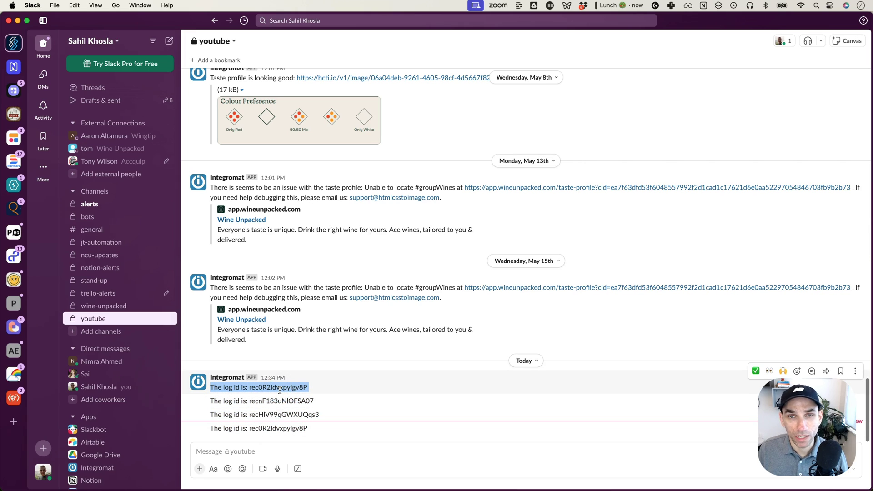
# Step: Return to Chrome and view the OpenAI group on Miro's Aggregators board
pyautogui.press('super+Tab')
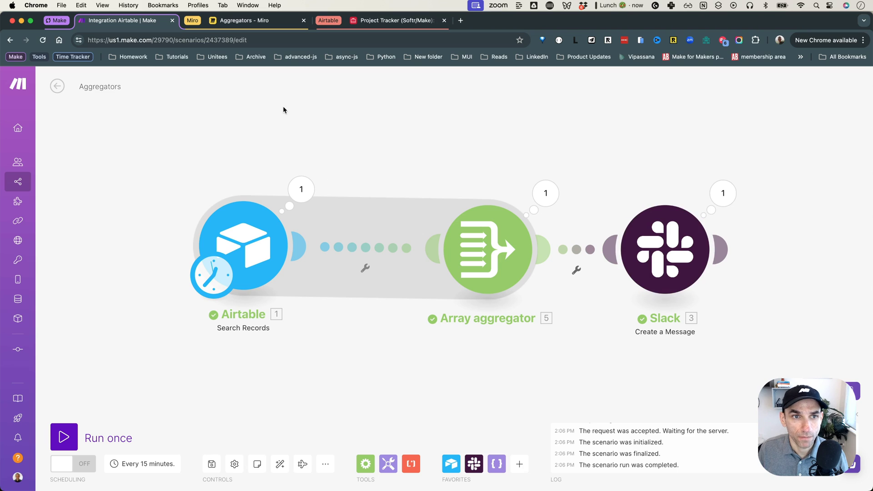
pyautogui.click(268, 27)
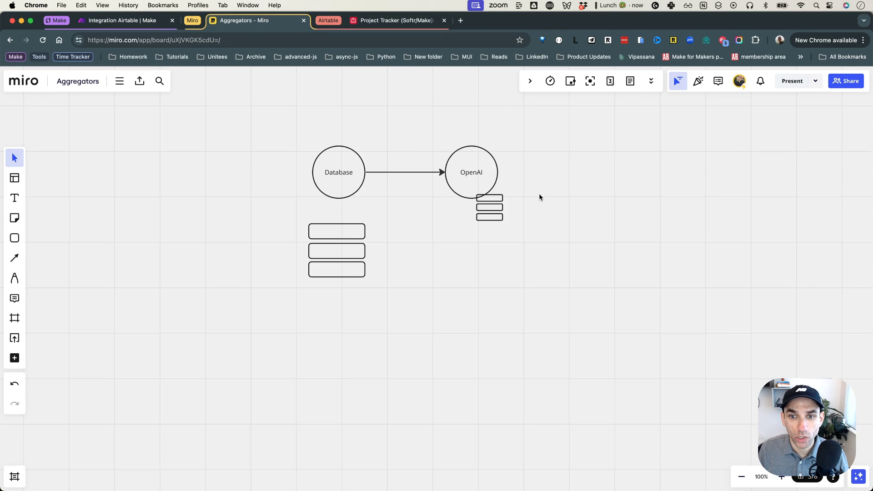
pyautogui.moveTo(538, 190); pyautogui.dragTo(486, 237)
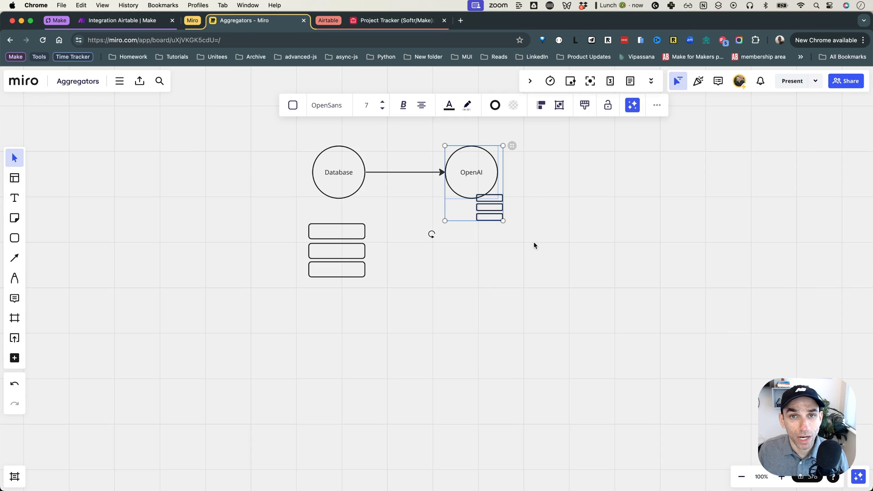
pyautogui.click(533, 244)
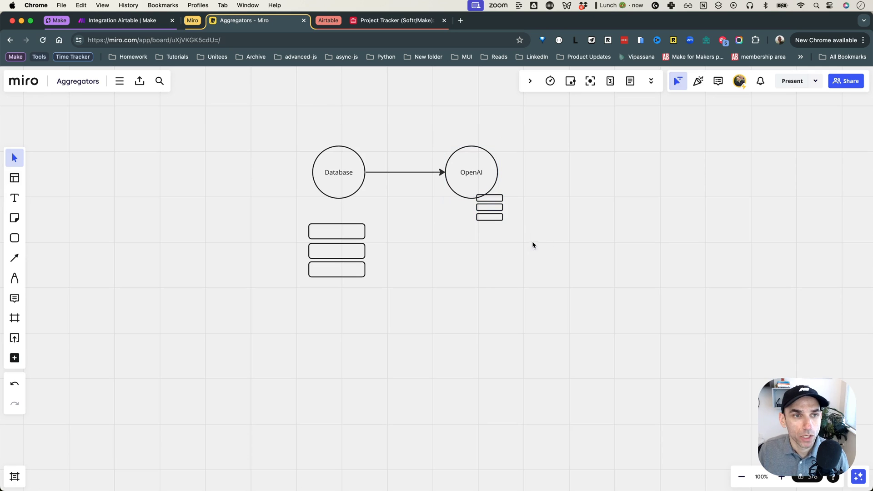
# Step: Auto-align the Make scenario and delete the Array aggregator module
pyautogui.click(132, 29)
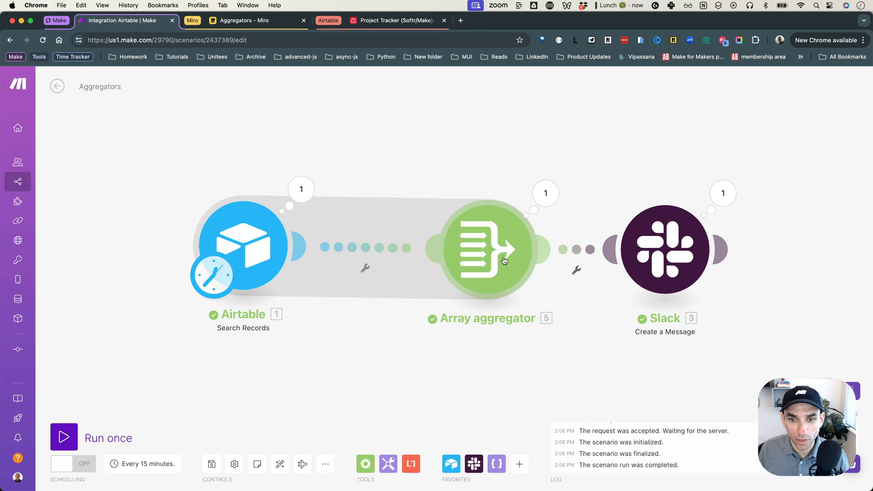
pyautogui.click(279, 464)
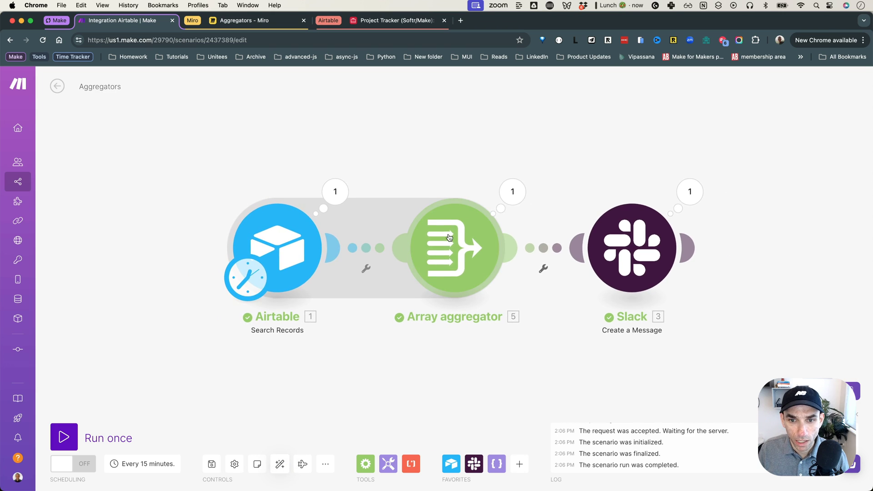
pyautogui.rightClick(477, 221)
pyautogui.click(507, 313)
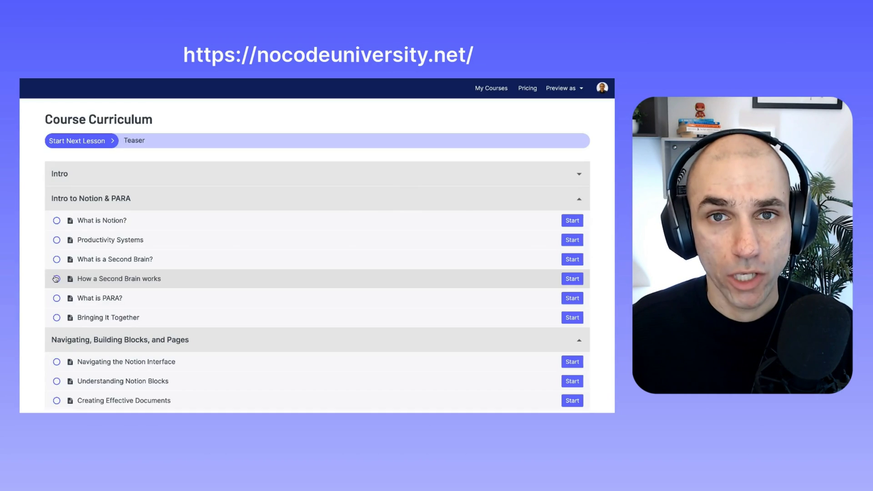
pyautogui.scroll(-5, 36, 265)
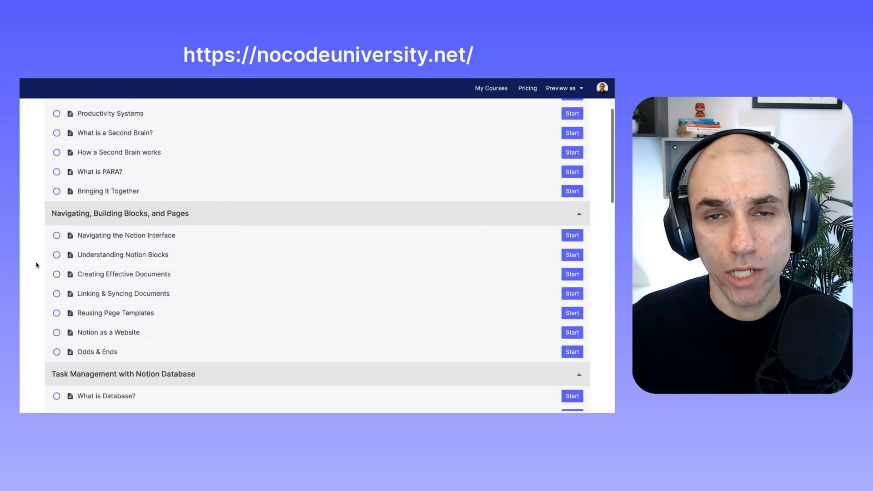
pyautogui.scroll(-7, 36, 265)
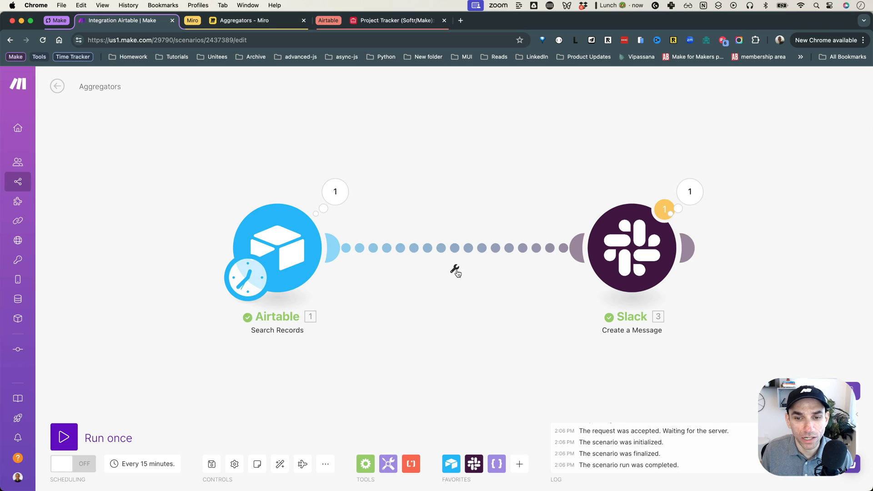
# Step: Add a JSON Aggregate to JSON module on the Airtable–Slack link
pyautogui.moveTo(456, 272); pyautogui.dragTo(452, 271)
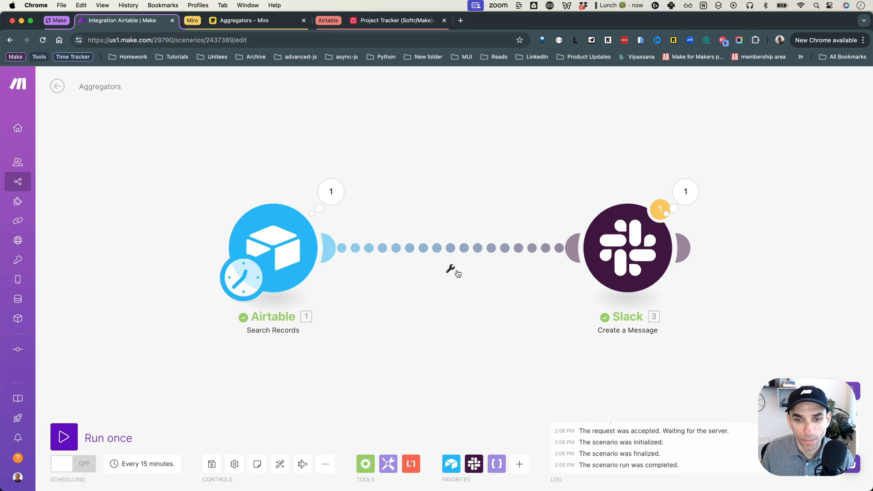
pyautogui.click(452, 271)
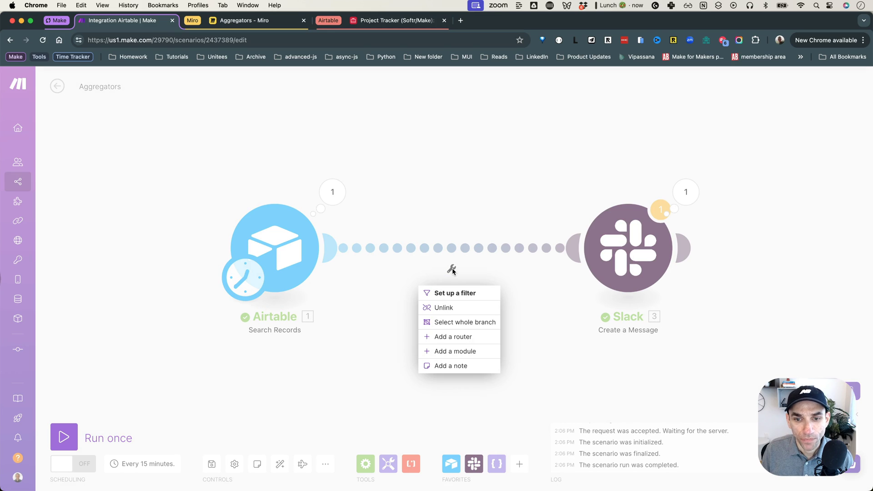
pyautogui.click(473, 352)
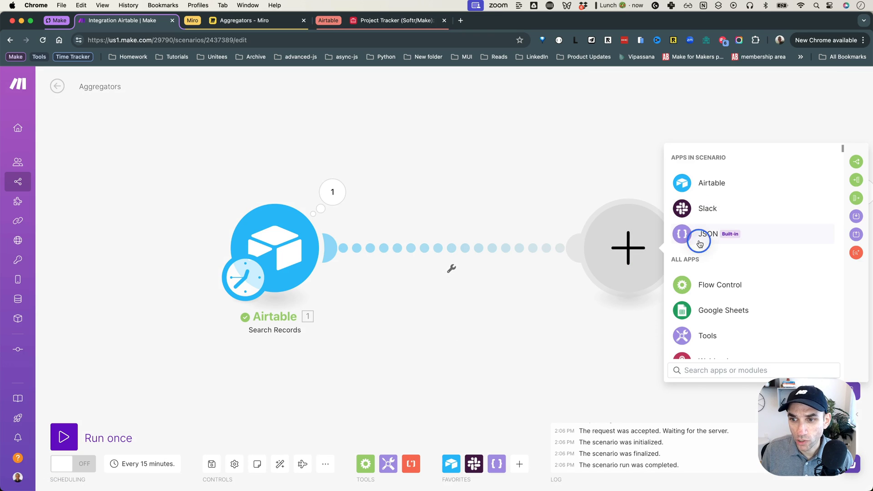
pyautogui.click(700, 244)
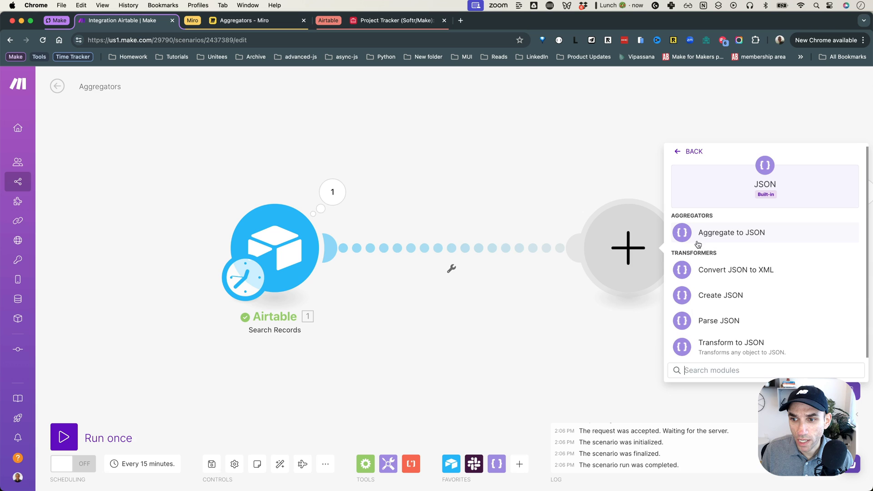
pyautogui.click(725, 235)
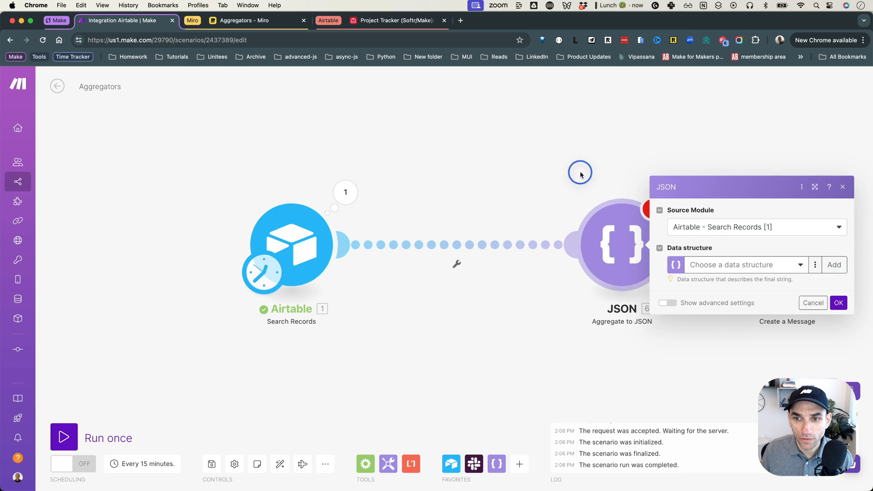
# Step: Check the existing data structures and source module options, then add a new data structure
pyautogui.moveTo(579, 171); pyautogui.dragTo(457, 177)
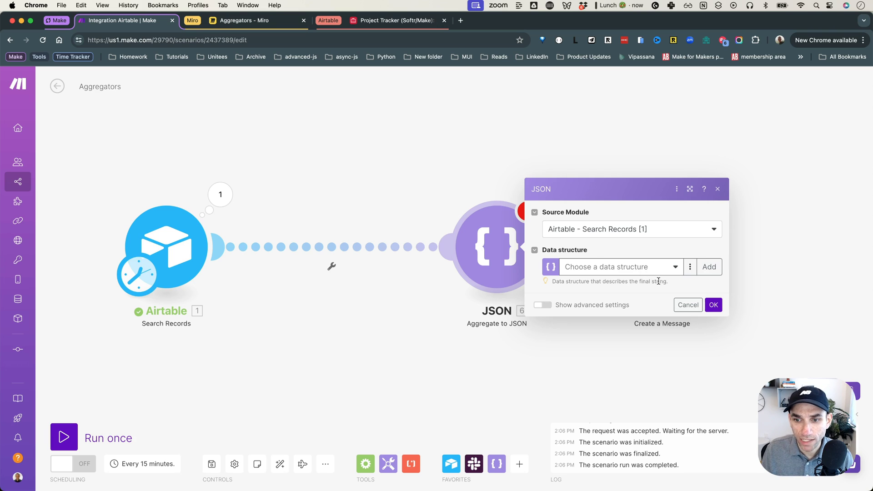
pyautogui.click(637, 267)
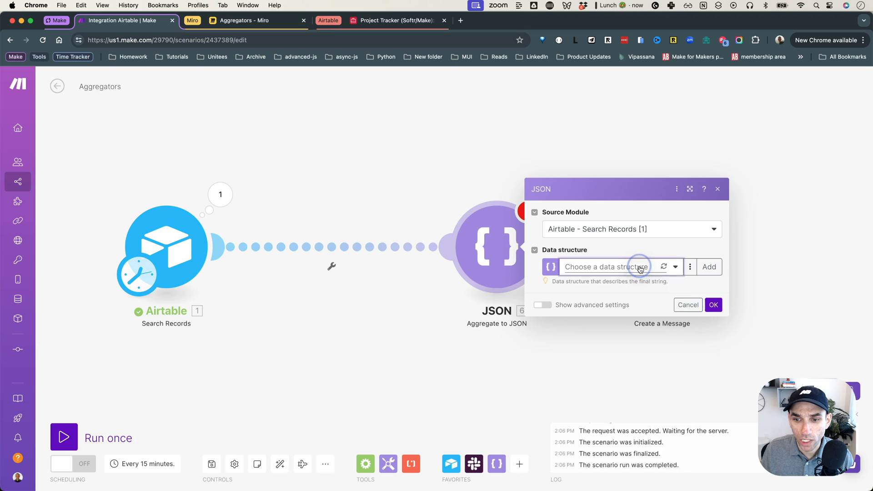
pyautogui.click(681, 233)
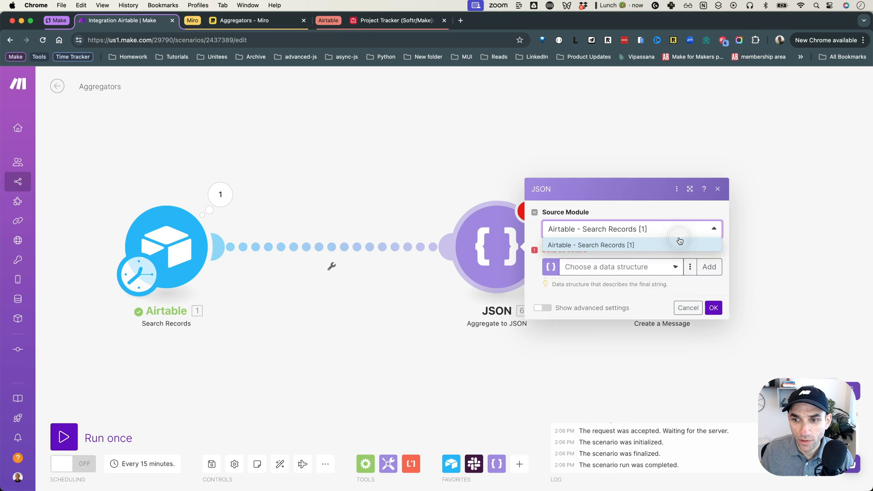
pyautogui.click(713, 293)
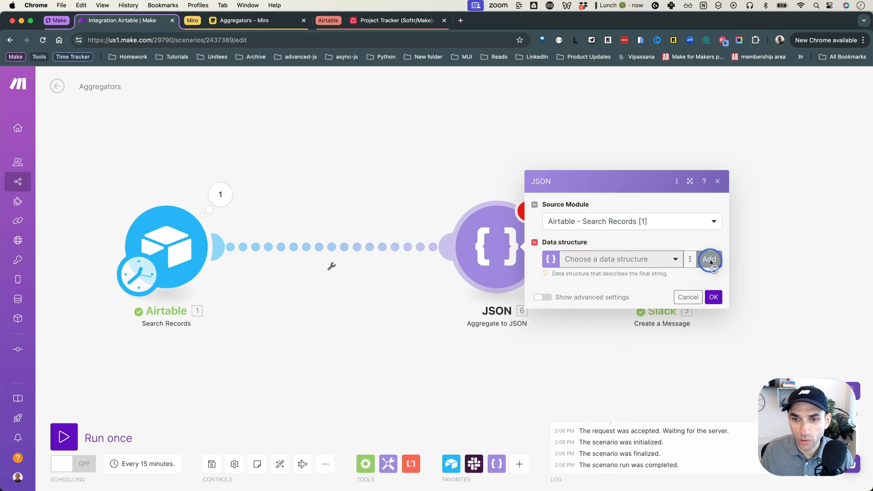
pyautogui.click(710, 267)
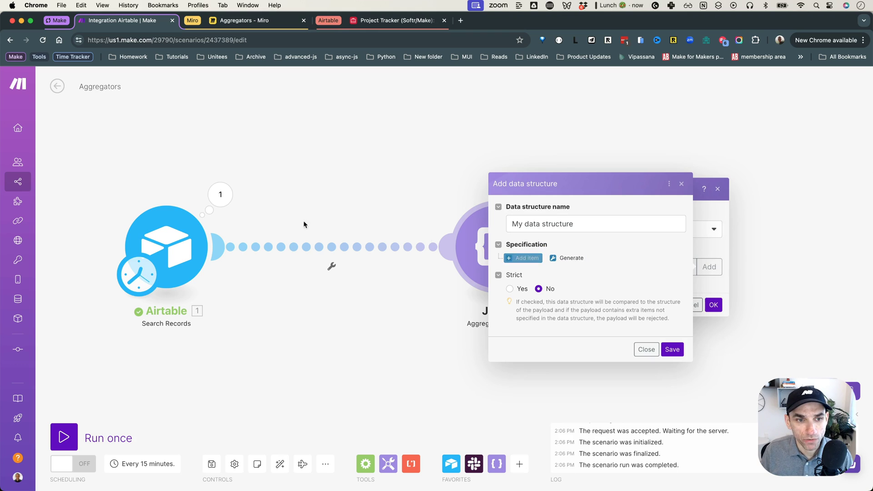
pyautogui.click(221, 194)
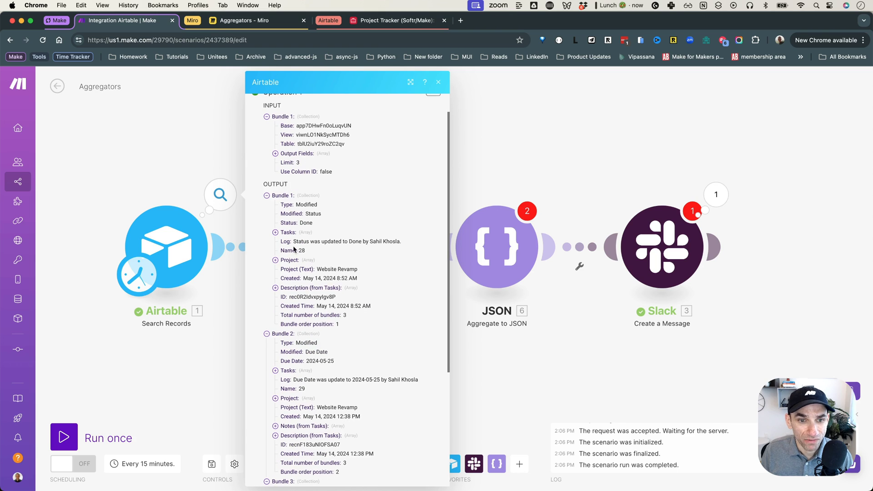
pyautogui.scroll(-1, 296, 257)
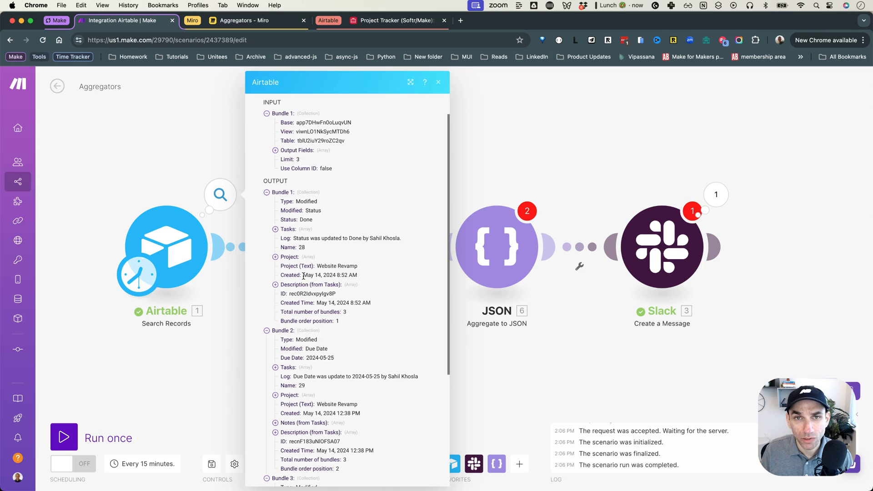
pyautogui.moveTo(304, 276)
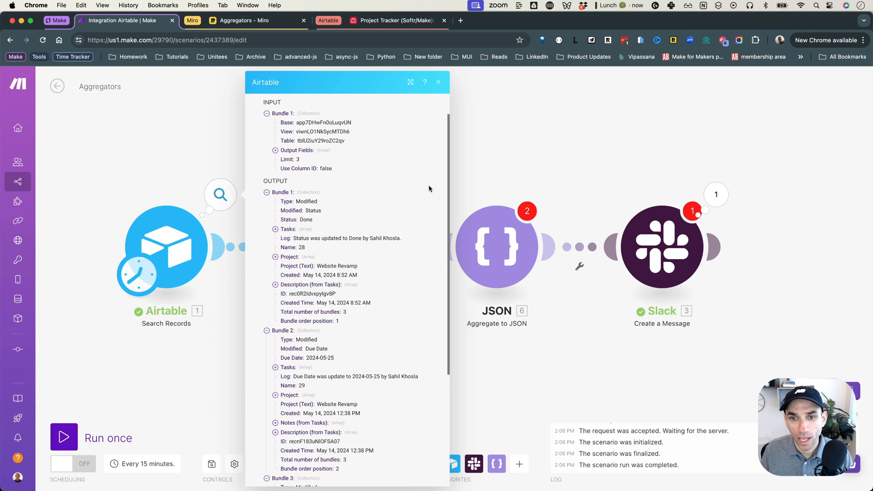
pyautogui.click(513, 255)
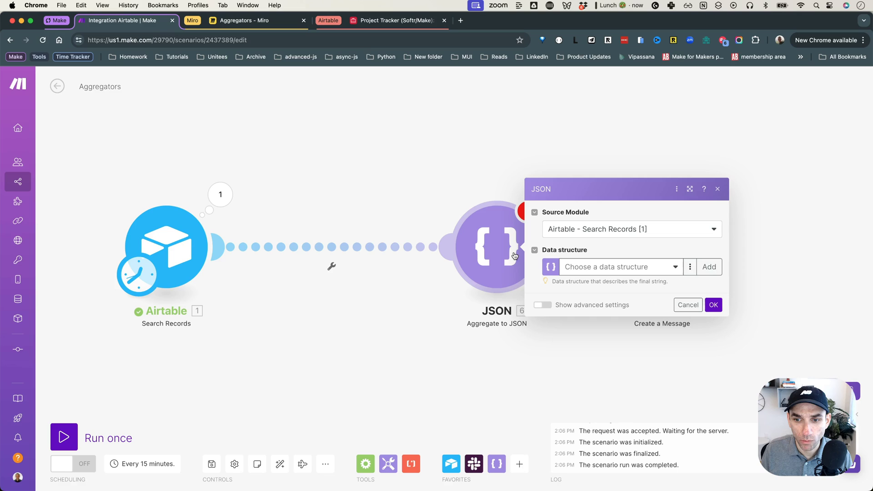
pyautogui.click(705, 268)
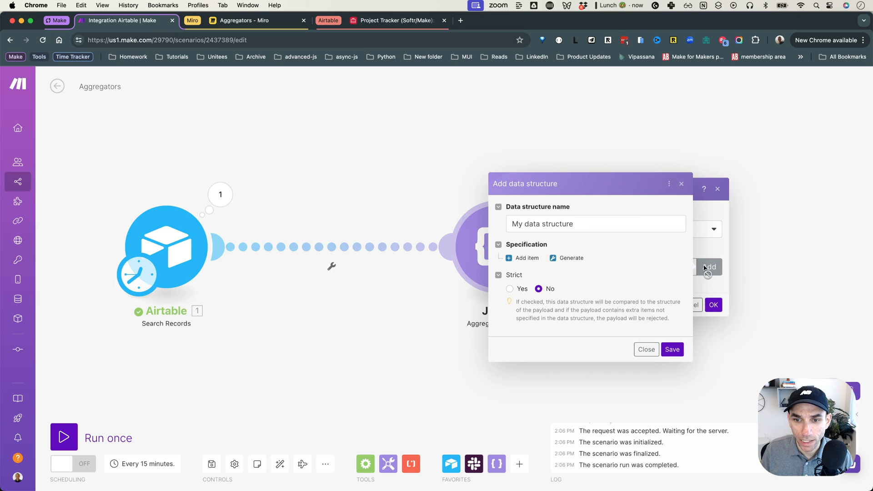
# Step: Name the data structure 'UT Video Activity Log SS' and add a Date-typed date field
pyautogui.tripleClick(544, 223)
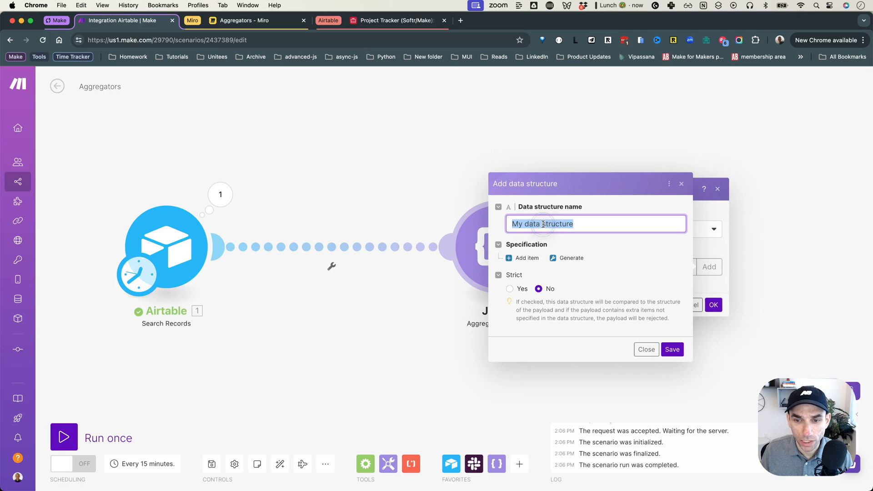
pyautogui.press('BackSpace')
pyautogui.write('U')
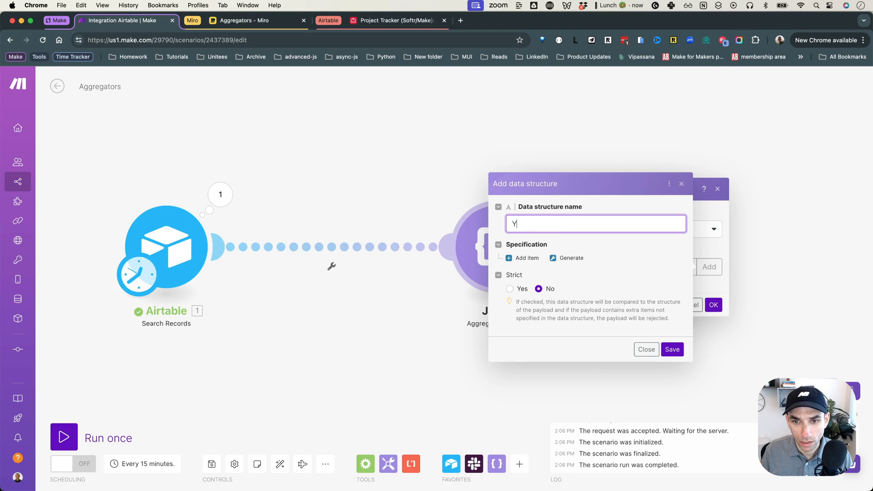
pyautogui.write('T Video Acti')
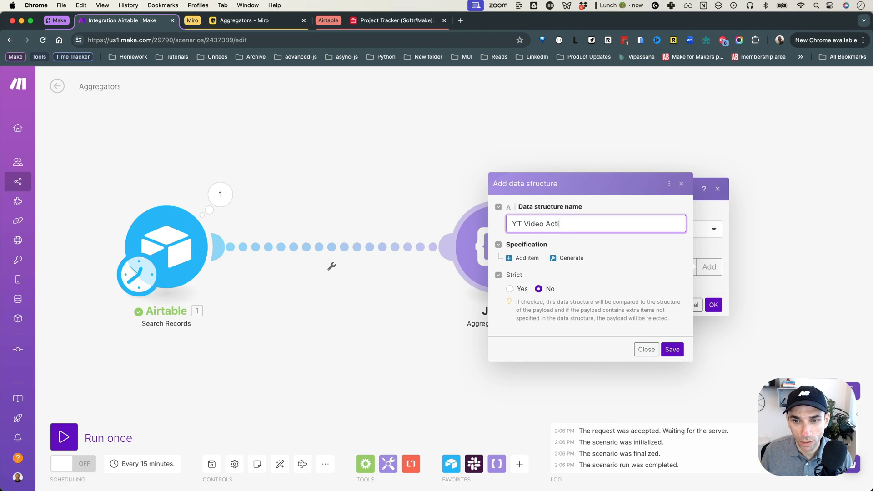
pyautogui.write('vity Log S')
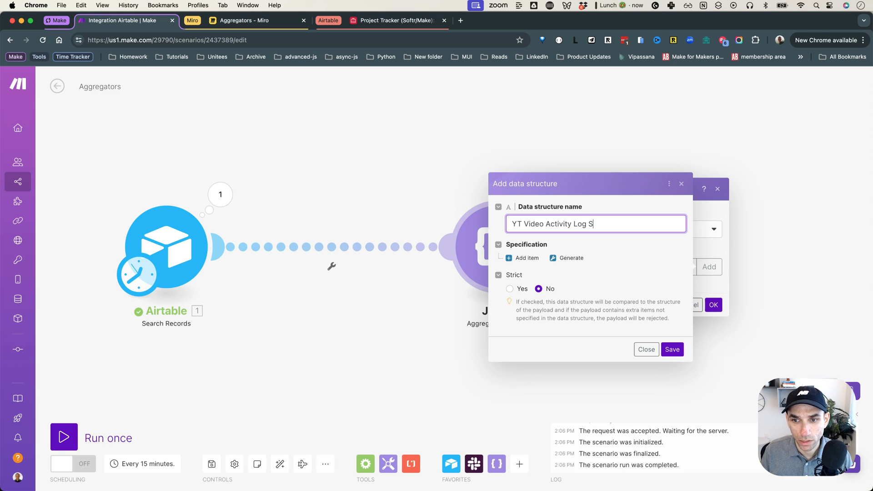
pyautogui.press('BackSpace')
pyautogui.write('DS')
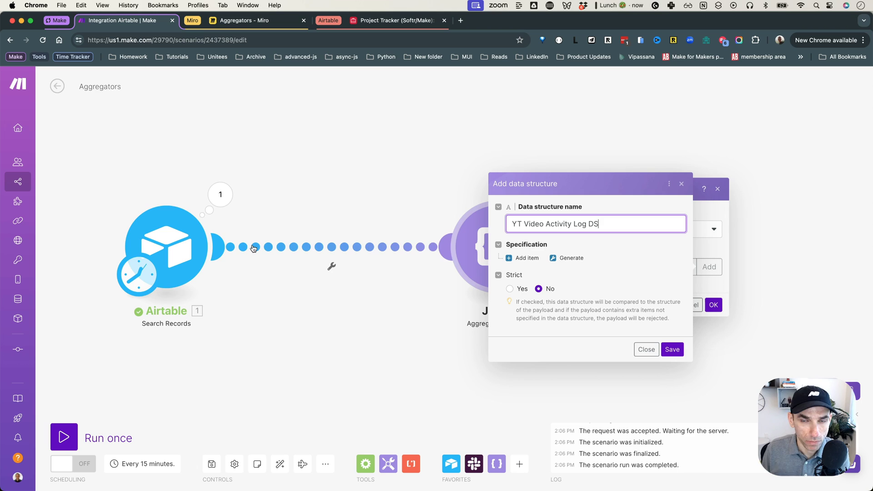
pyautogui.click(523, 258)
pyautogui.click(533, 184)
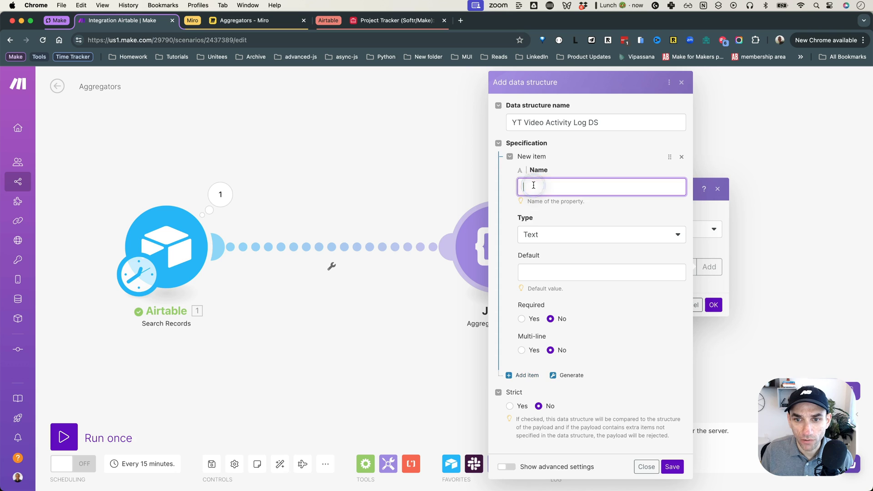
pyautogui.write('date')
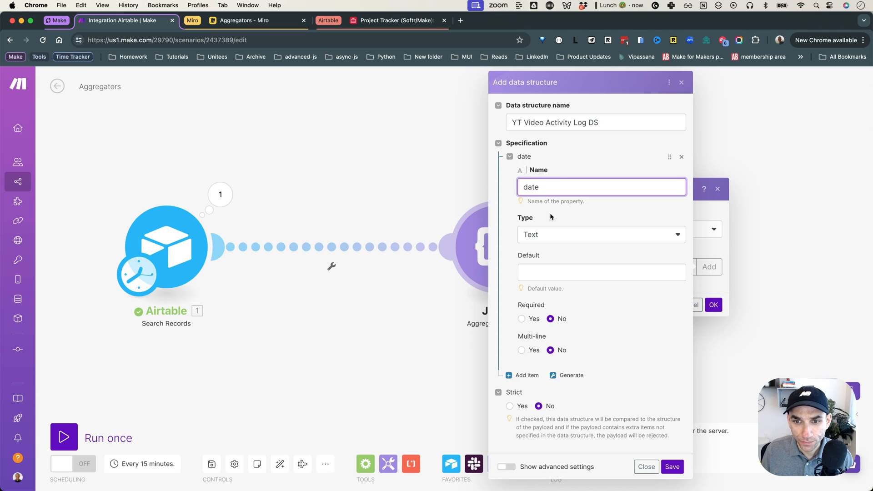
pyautogui.click(553, 234)
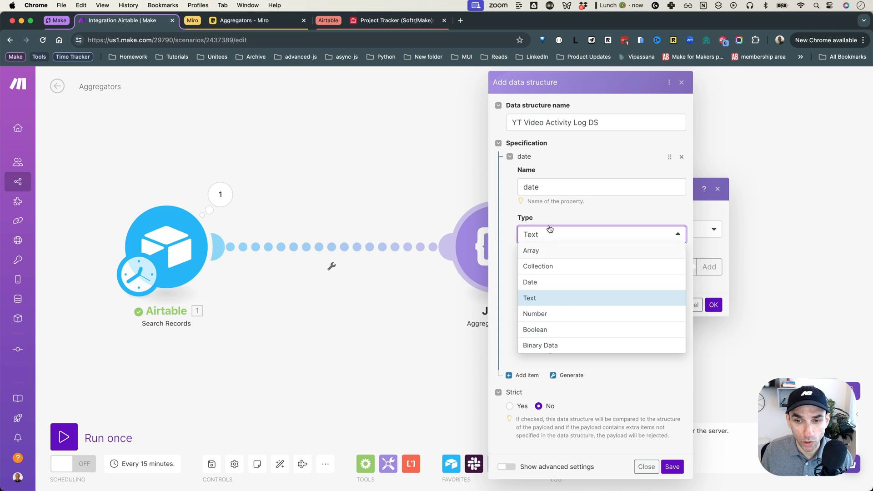
pyautogui.click(536, 282)
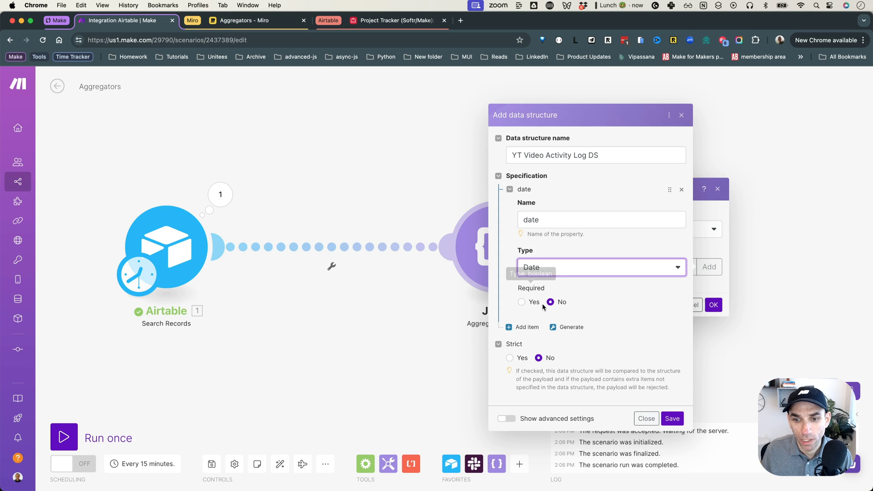
# Step: Add a changeType field, compare it with Airtable's Type output field, and reopen the JSON settings
pyautogui.click(524, 328)
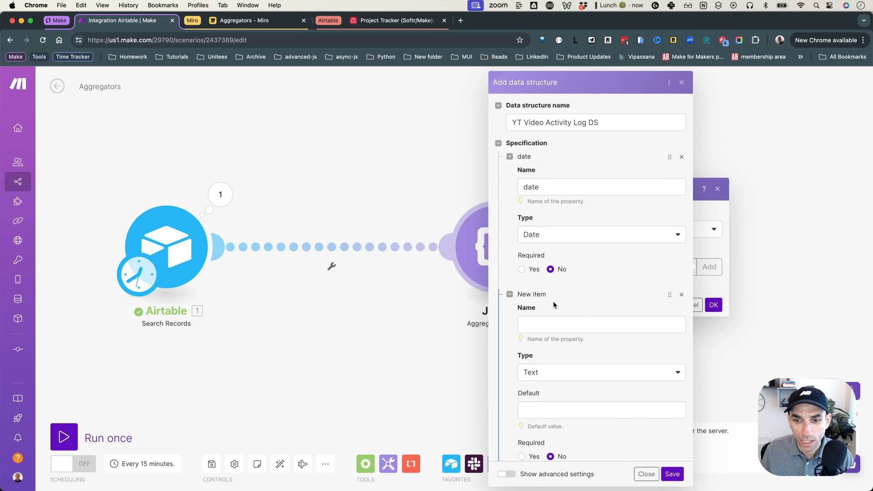
pyautogui.click(560, 303)
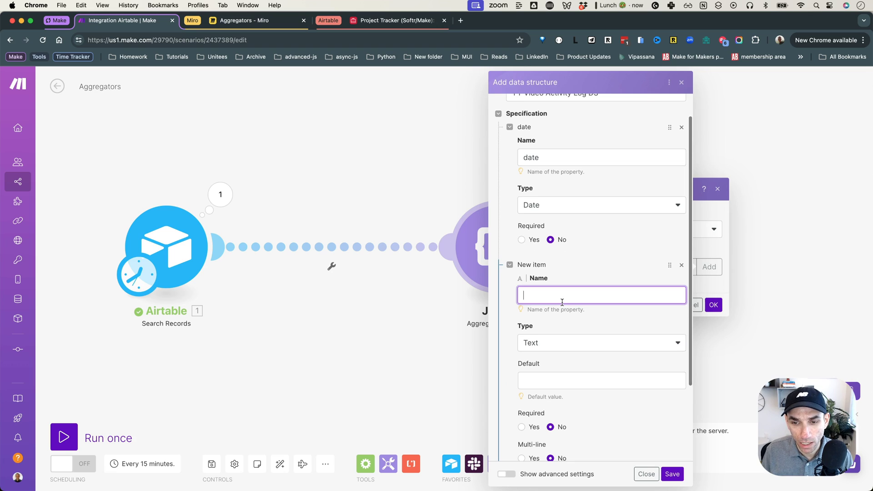
pyautogui.write('changeType')
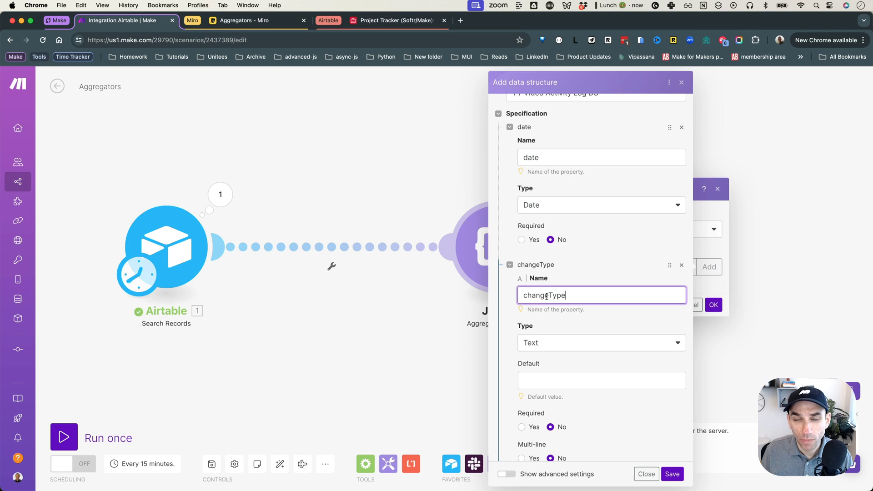
pyautogui.scroll(-1, 547, 296)
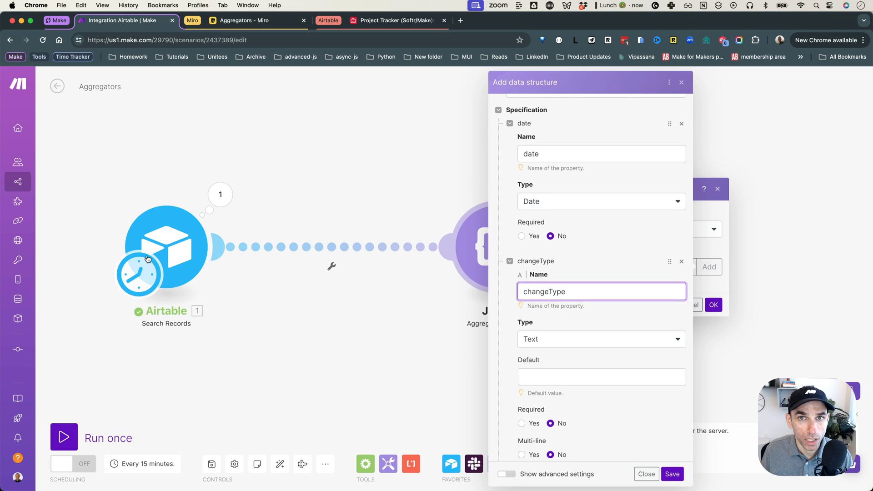
pyautogui.doubleClick(549, 292)
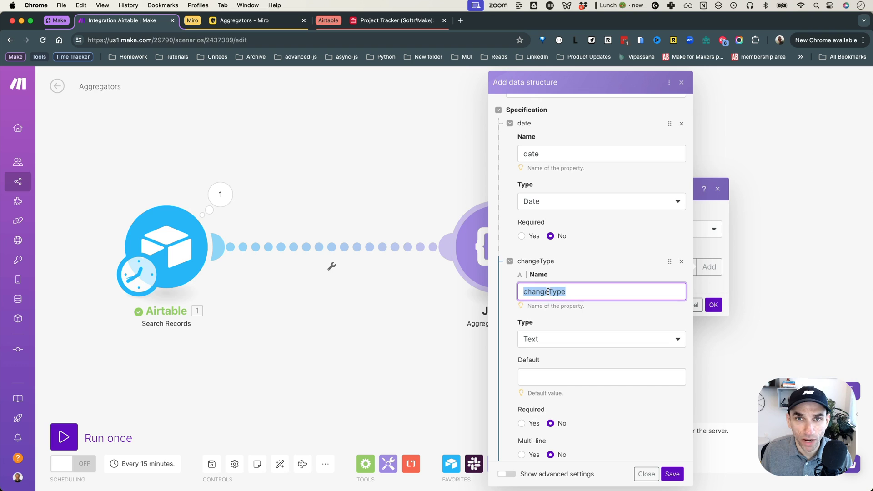
pyautogui.scroll(-2, 549, 292)
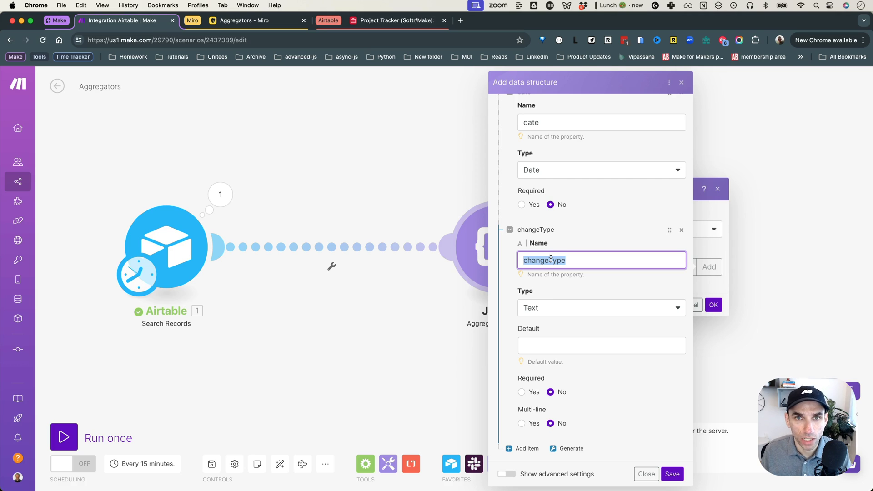
pyautogui.click(545, 345)
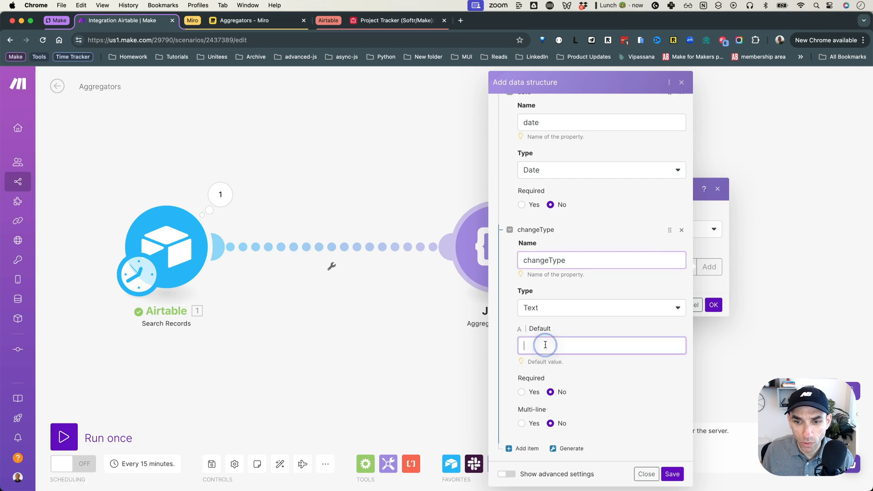
pyautogui.click(556, 317)
pyautogui.click(213, 195)
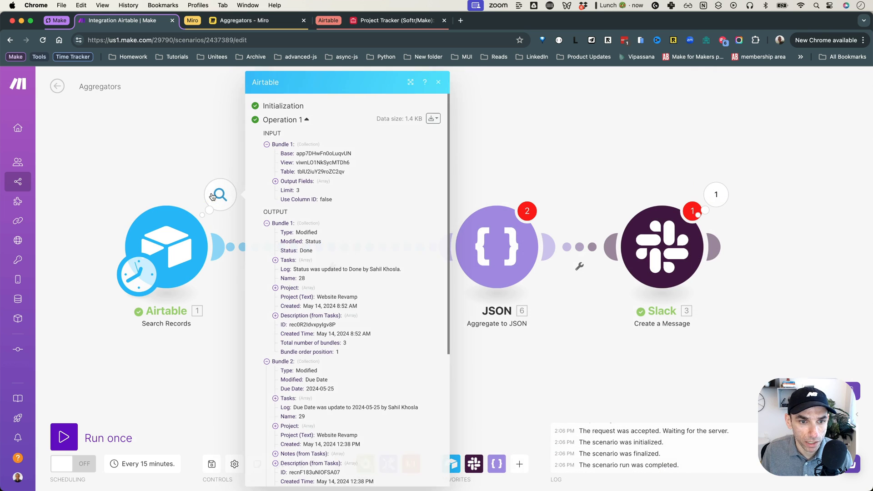
pyautogui.doubleClick(285, 232)
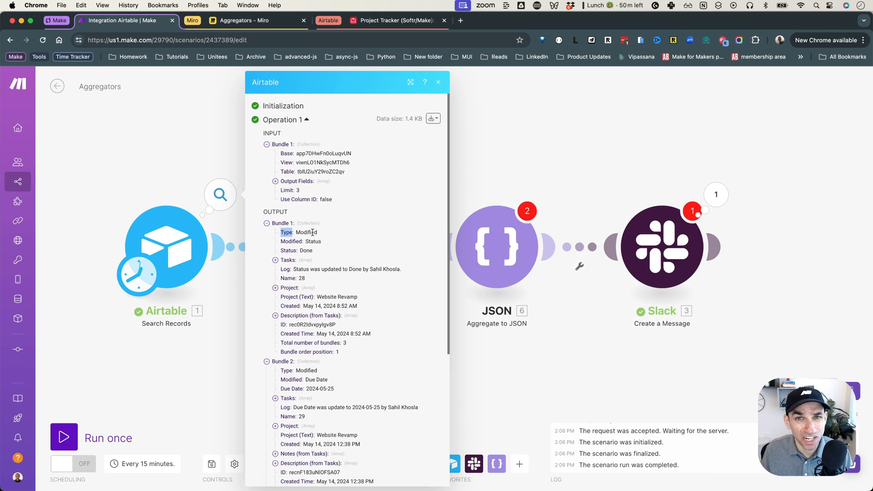
pyautogui.click(469, 248)
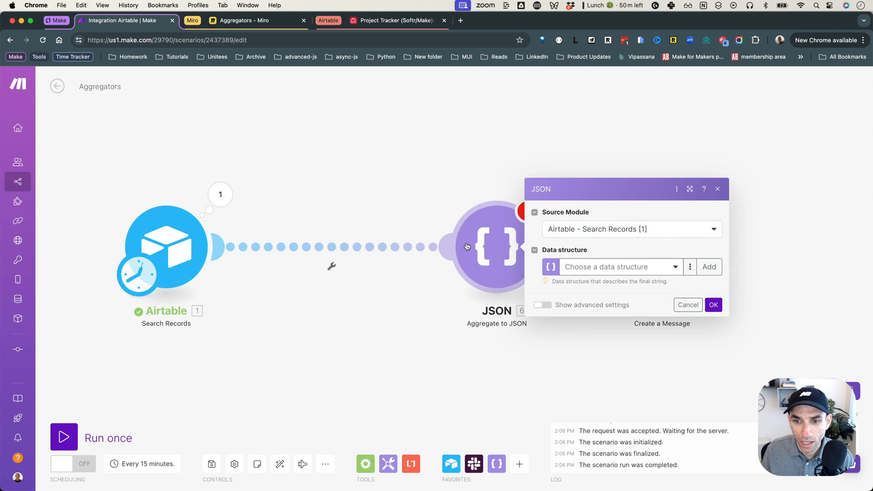
# Step: Create a data structure named 'YoutTube Activity Log SD' with a Date-typed date property
pyautogui.click(673, 267)
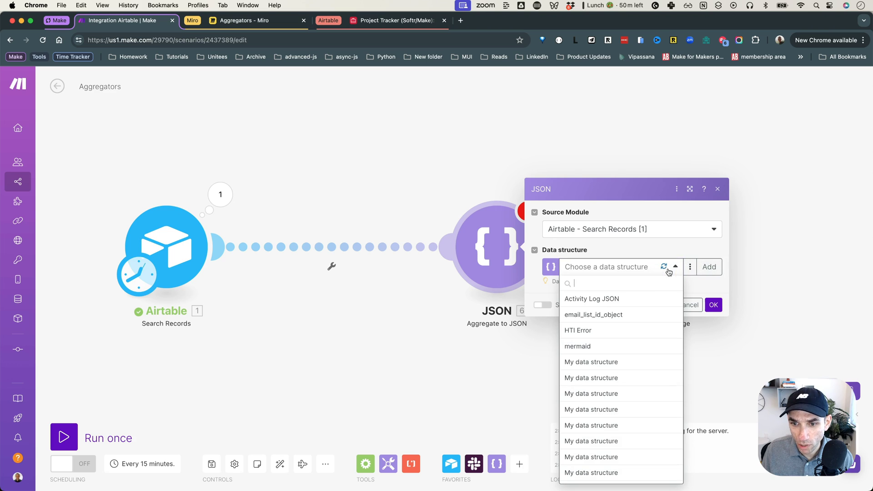
pyautogui.click(708, 273)
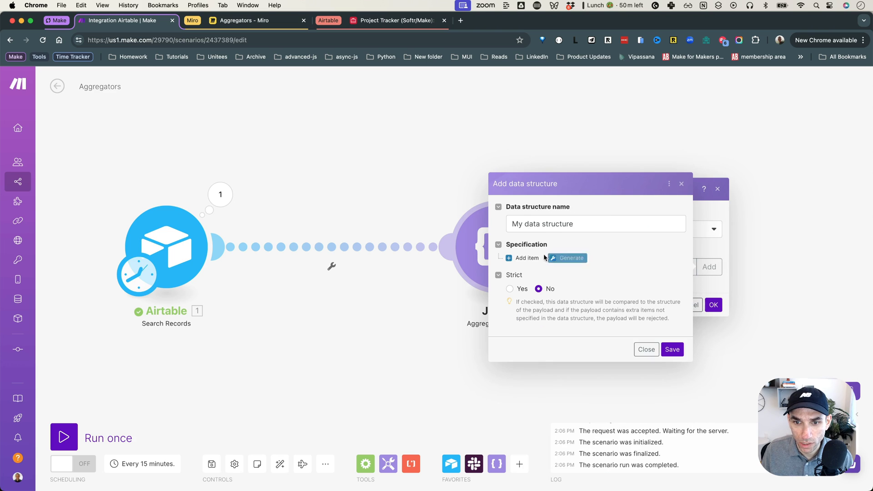
pyautogui.click(514, 262)
pyautogui.tripleClick(528, 122)
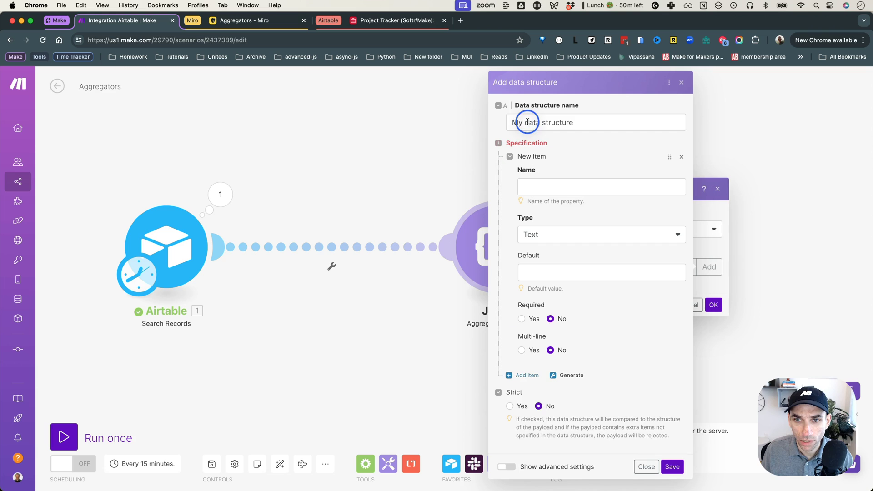
pyautogui.write('YoutTube Activi')
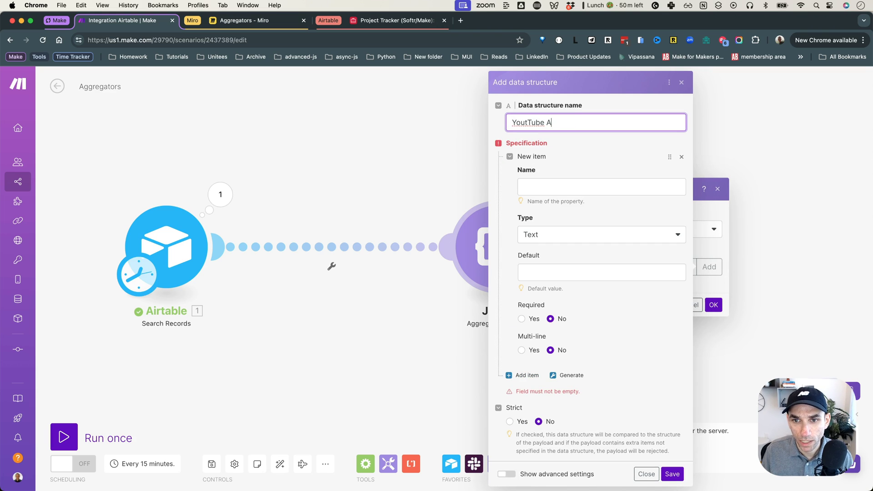
pyautogui.write('ty Log SD')
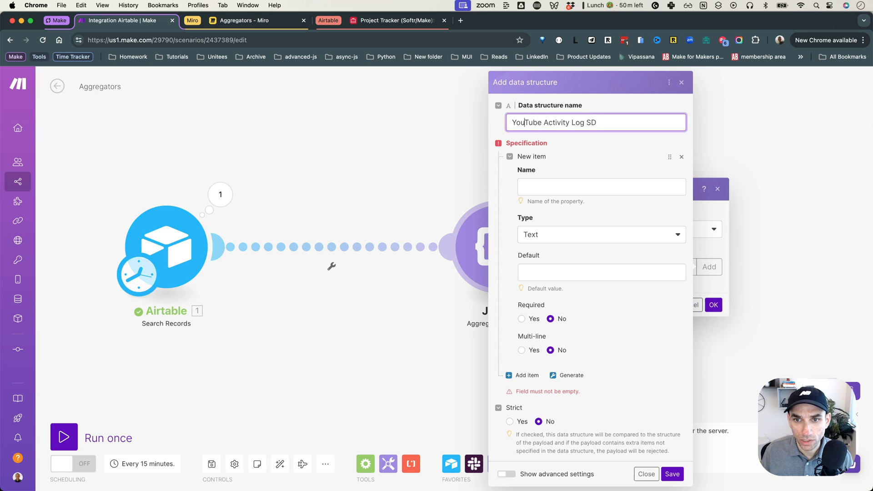
pyautogui.click(538, 192)
pyautogui.write('date')
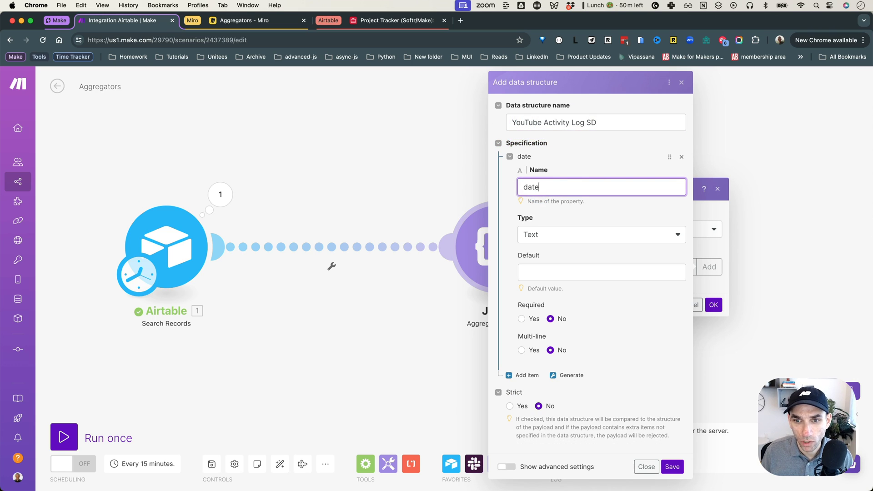
pyautogui.click(551, 232)
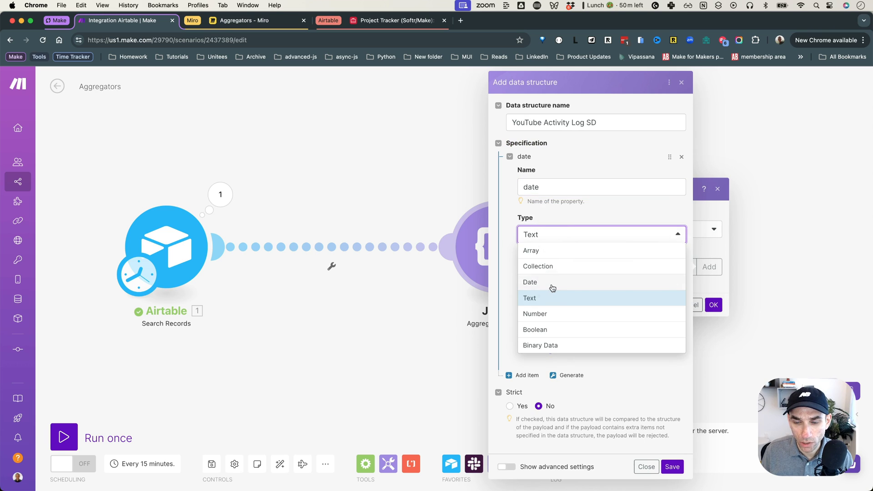
pyautogui.click(552, 282)
# Step: Add changeType and log properties and save the data structure
pyautogui.click(538, 325)
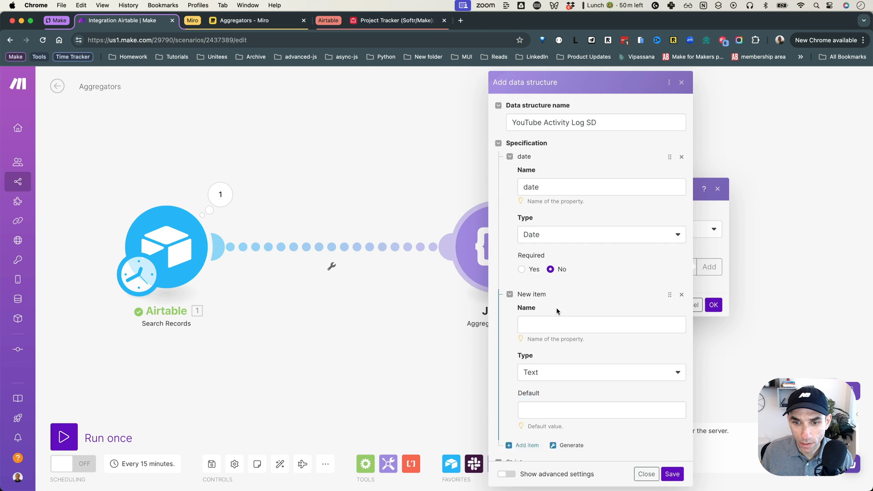
pyautogui.click(555, 309)
pyautogui.write('changeType')
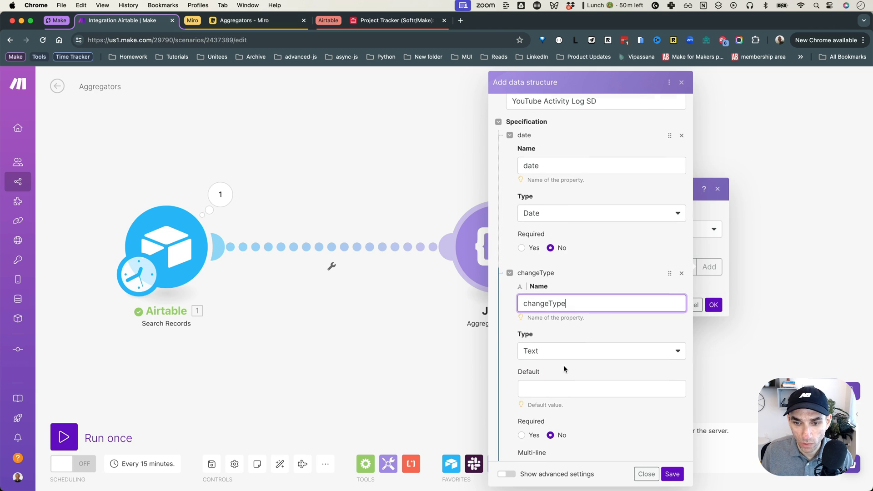
pyautogui.scroll(-3, 564, 363)
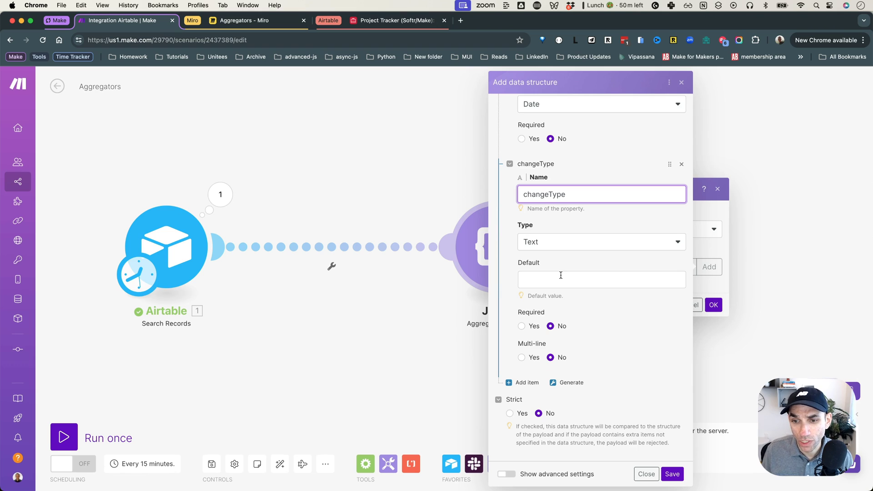
pyautogui.click(524, 383)
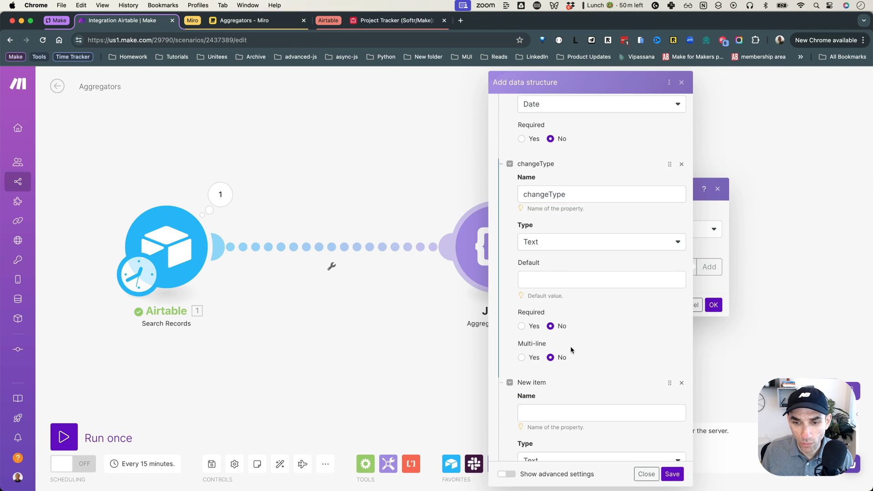
pyautogui.scroll(-2, 571, 346)
pyautogui.click(554, 321)
pyautogui.write('log')
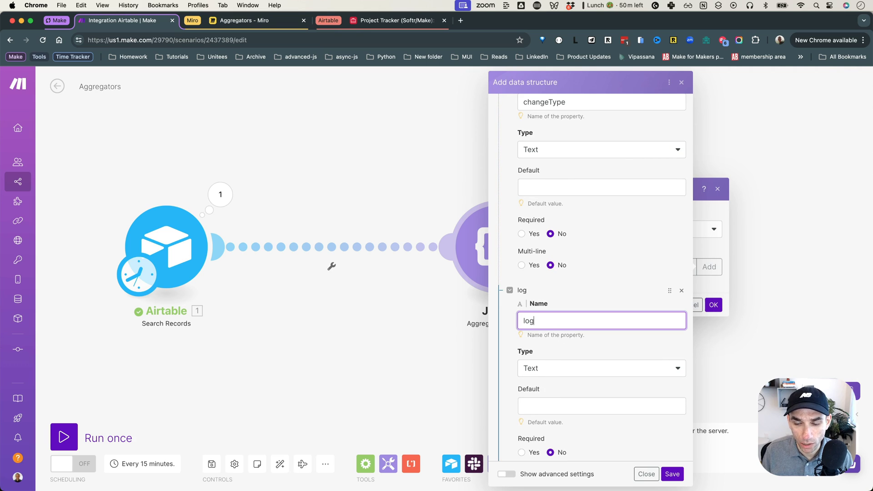
pyautogui.scroll(-2, 592, 277)
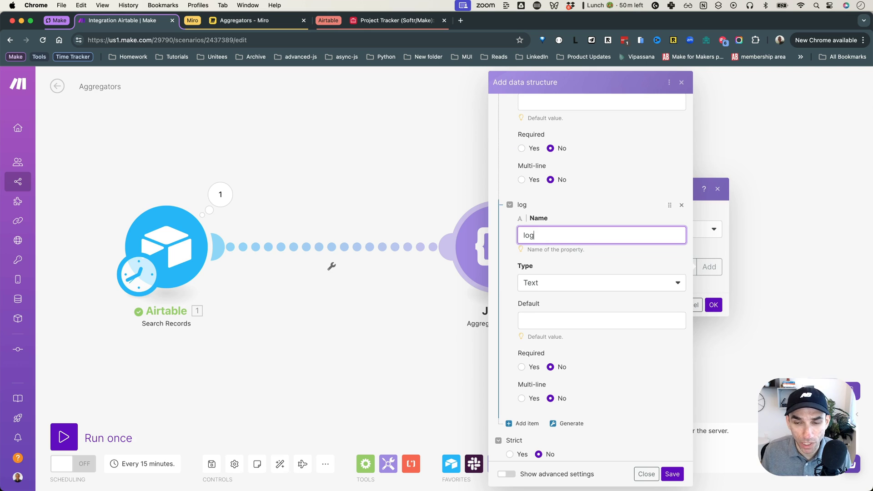
pyautogui.scroll(3, 551, 327)
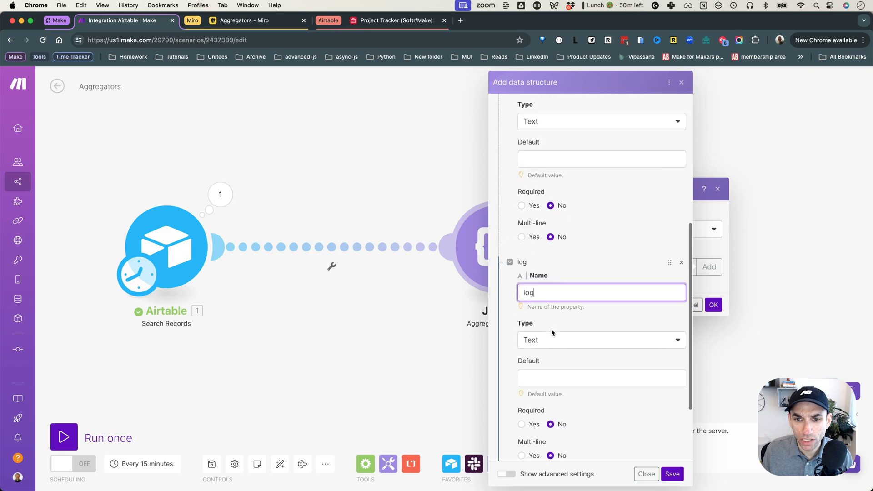
pyautogui.scroll(-3, 569, 339)
pyautogui.click(667, 471)
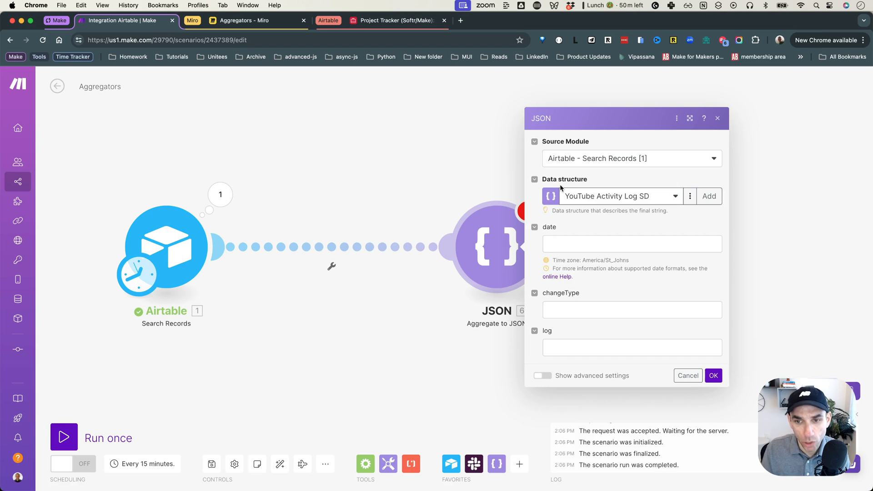
# Step: Map date, changeType and log to Airtable's Created, Type and Log, then confirm
pyautogui.click(576, 241)
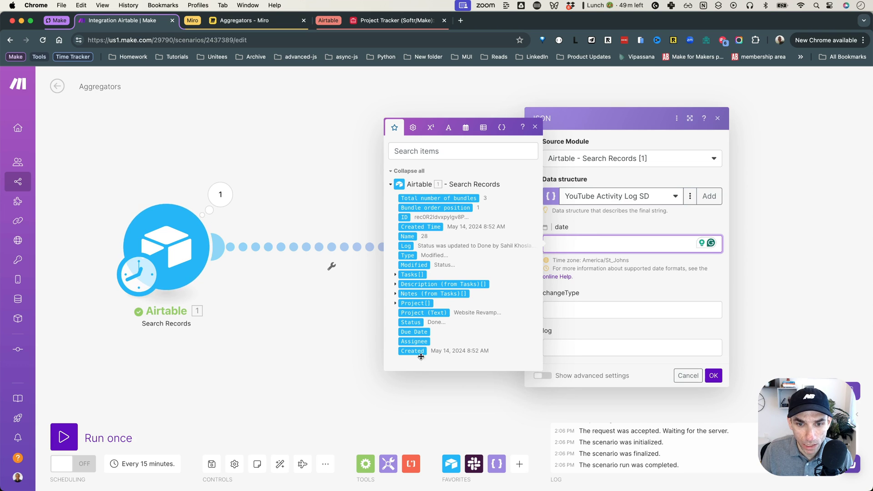
pyautogui.click(414, 351)
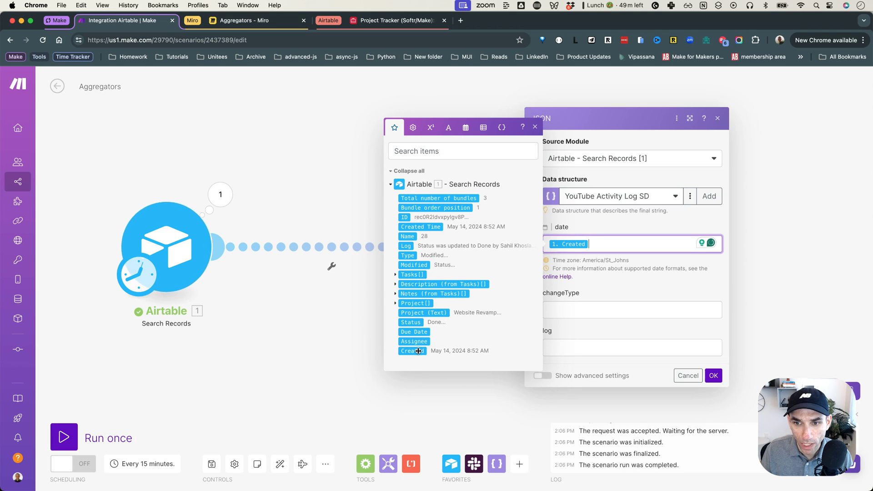
pyautogui.click(552, 310)
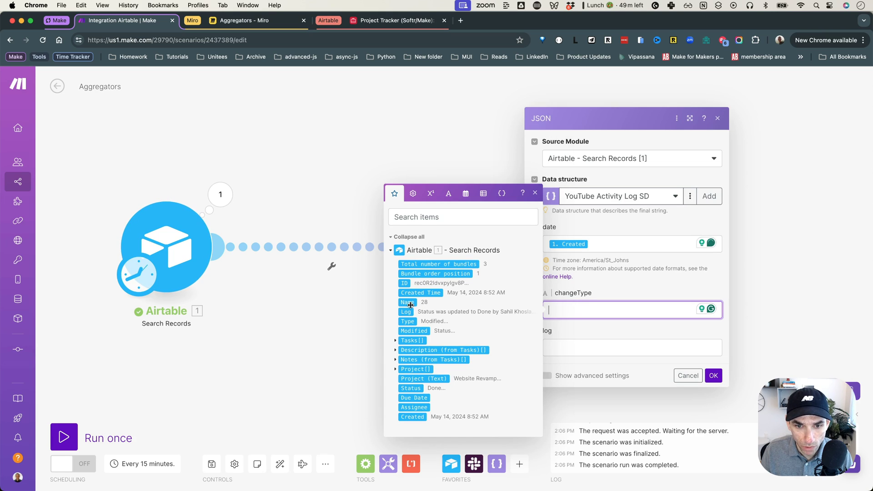
pyautogui.click(406, 321)
pyautogui.press('Tab')
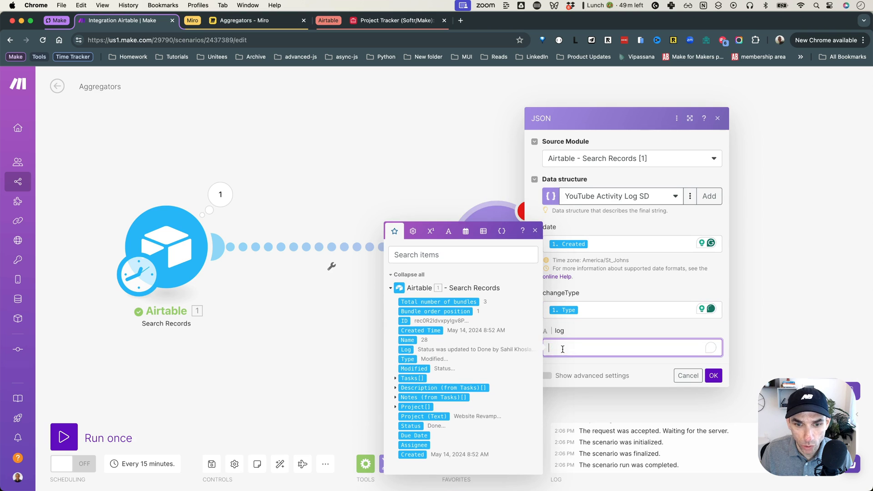
pyautogui.click(406, 350)
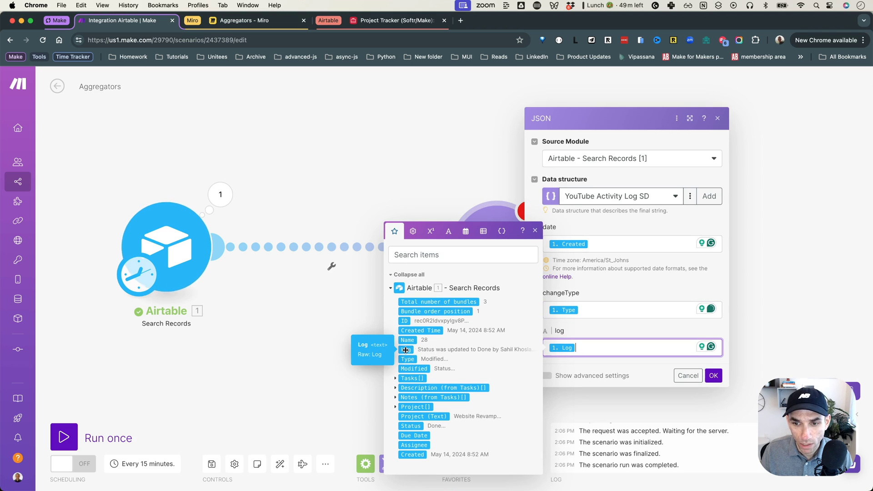
pyautogui.click(713, 380)
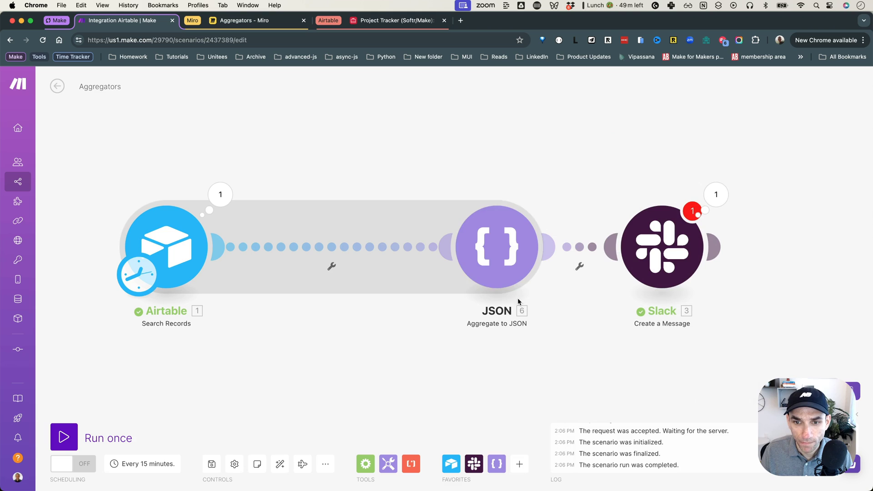
# Step: Replace the Slack text's array ID with the JSON string, wrapped in triple backticks
pyautogui.click(280, 464)
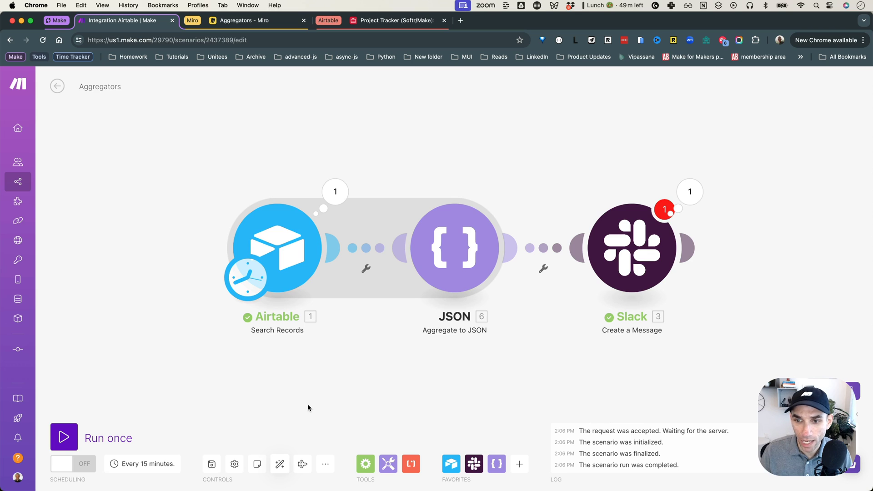
pyautogui.click(635, 260)
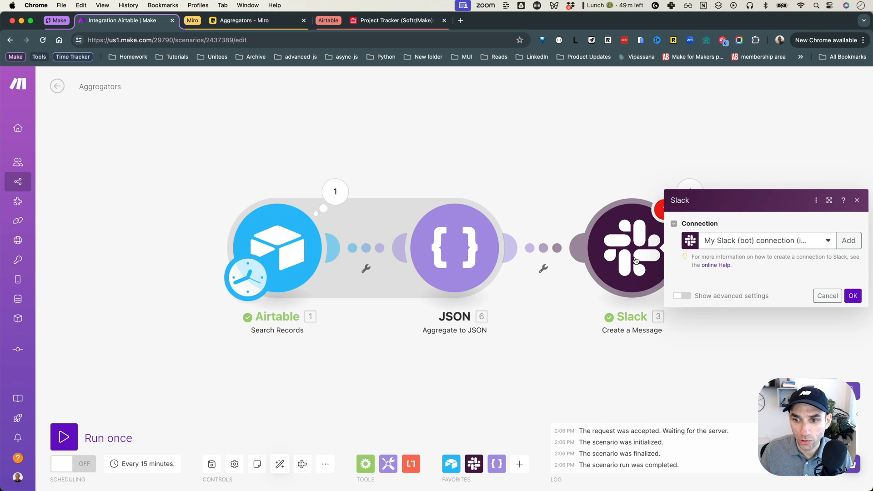
pyautogui.click(807, 294)
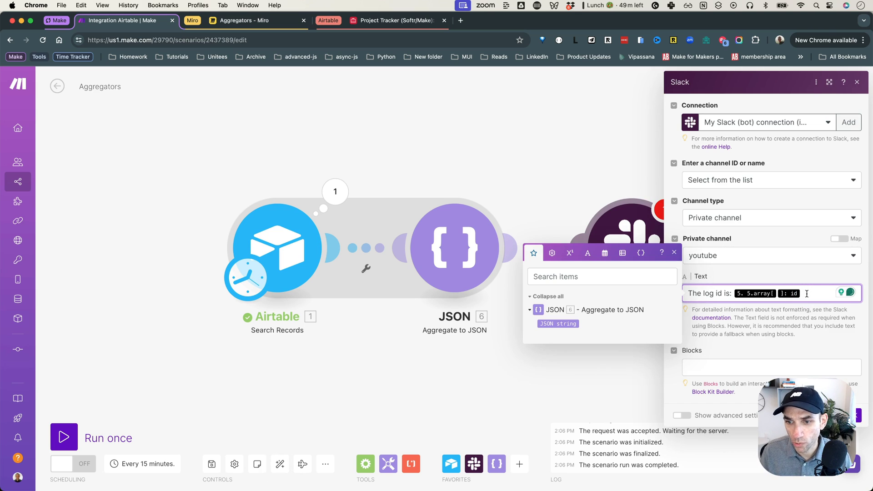
pyautogui.press('BackSpace')
pyautogui.press('BackSpace')
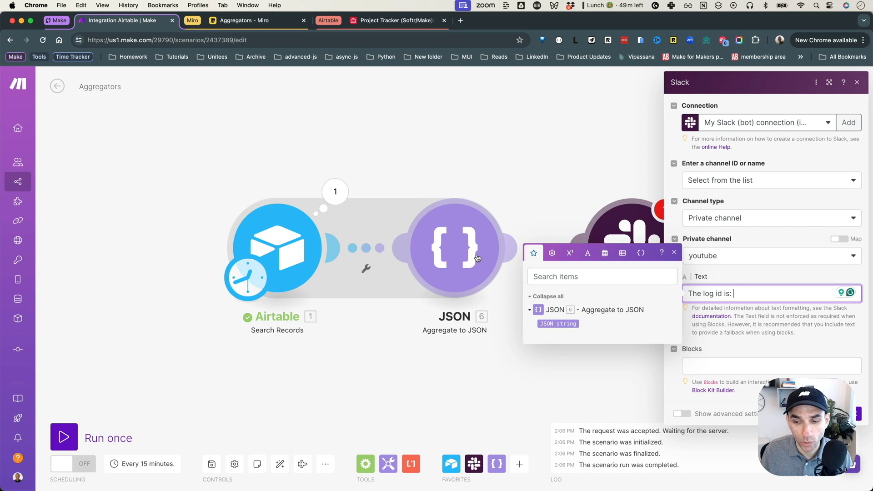
pyautogui.click(564, 324)
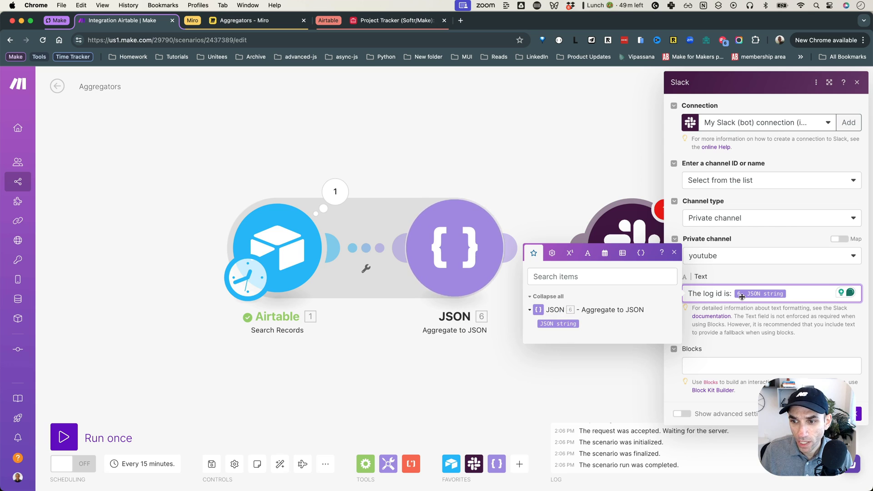
pyautogui.click(734, 293)
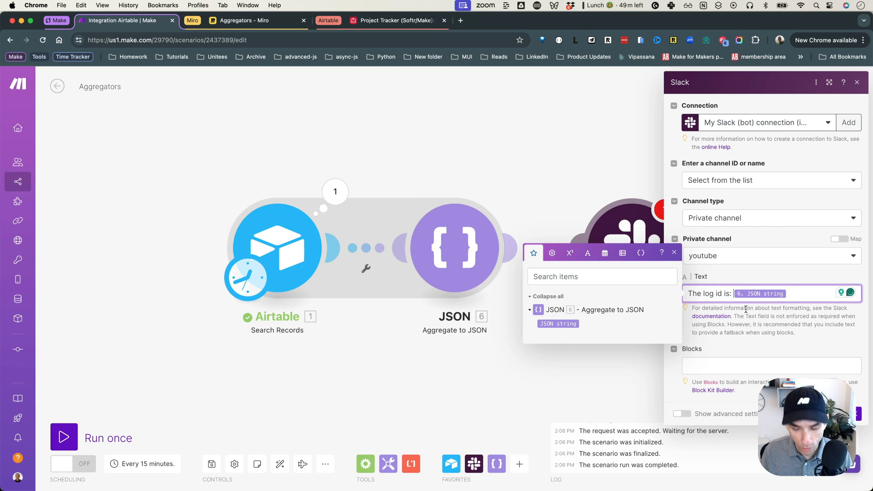
pyautogui.write('```')
pyautogui.press('Right')
pyautogui.write('`')
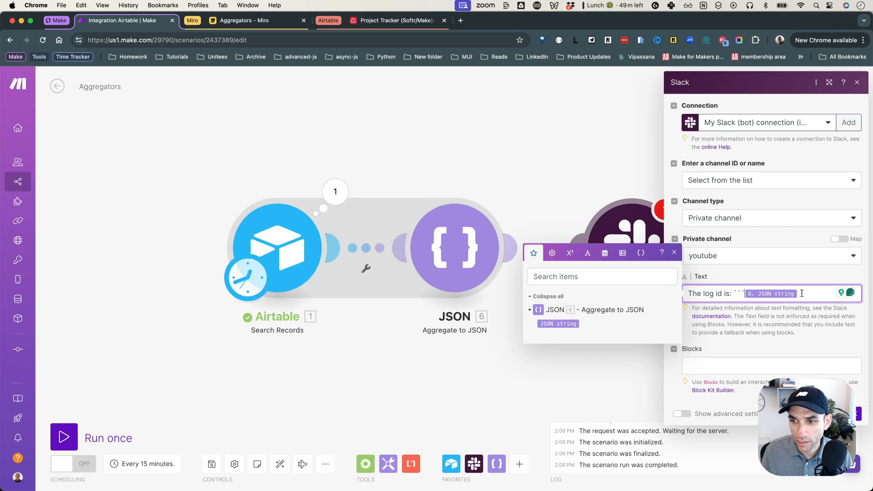
pyautogui.click(782, 278)
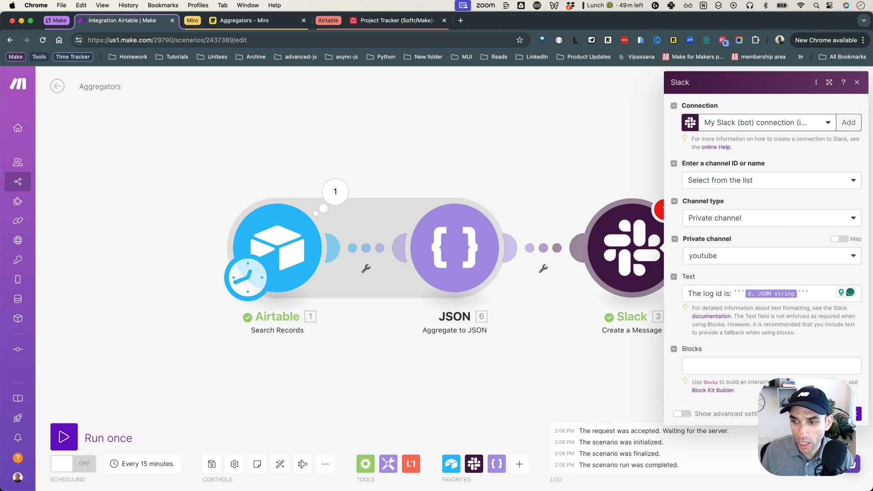
pyautogui.click(857, 414)
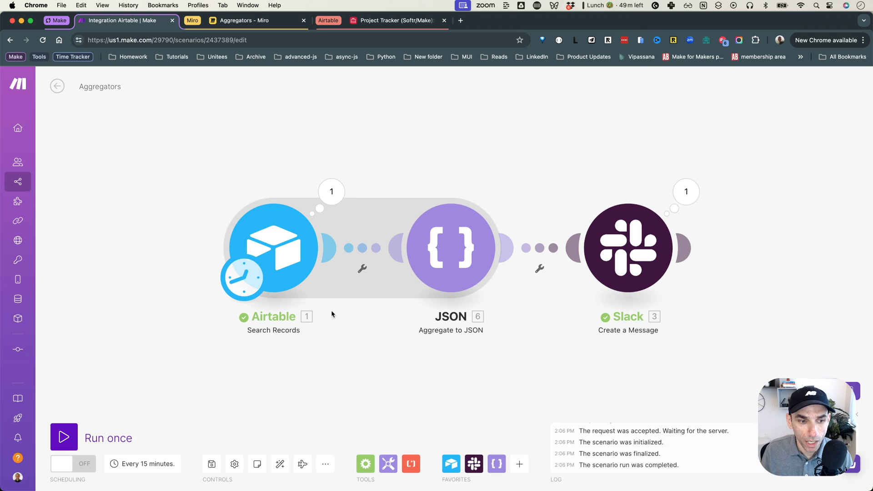
# Step: Run the scenario once and inspect the Airtable records and aggregated JSON string output
pyautogui.click(64, 437)
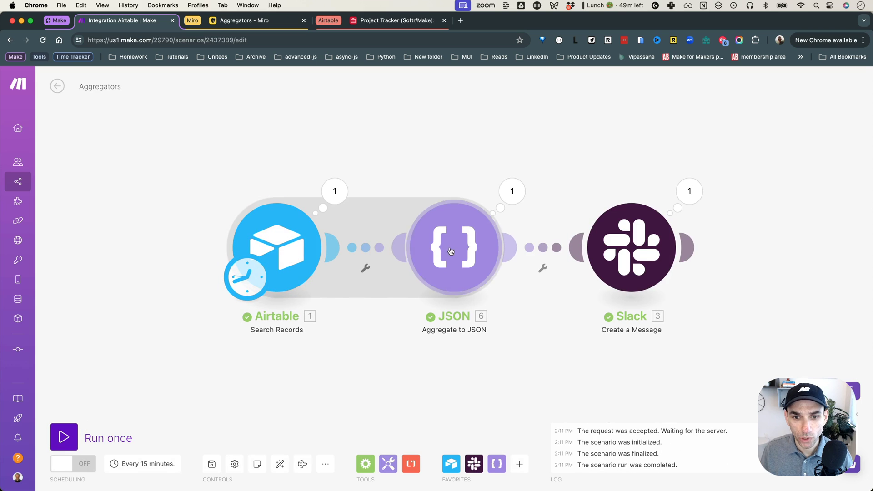
pyautogui.click(334, 191)
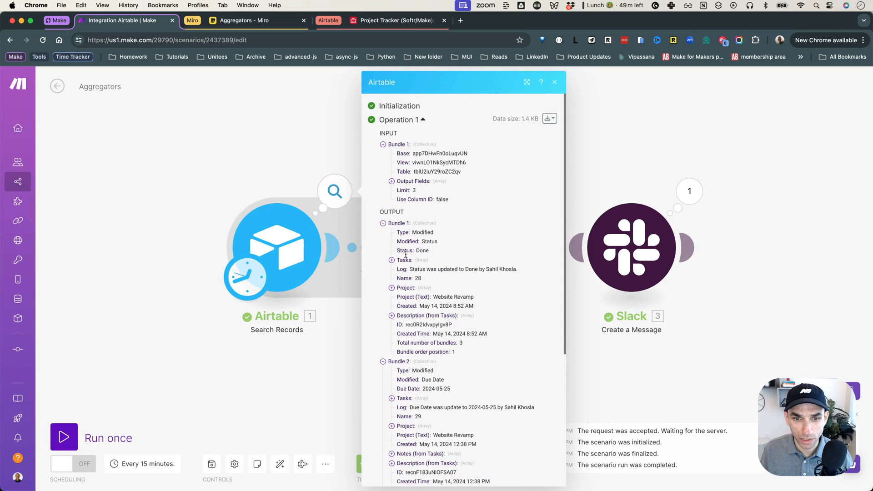
pyautogui.click(337, 160)
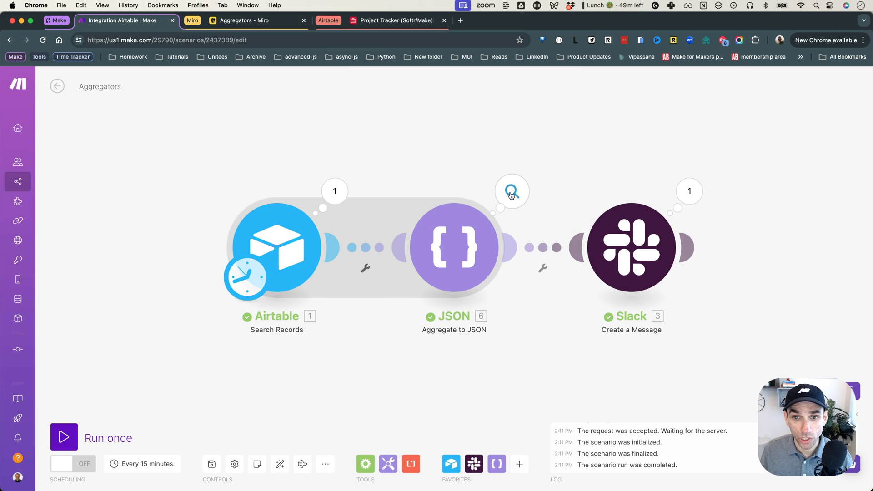
pyautogui.click(512, 191)
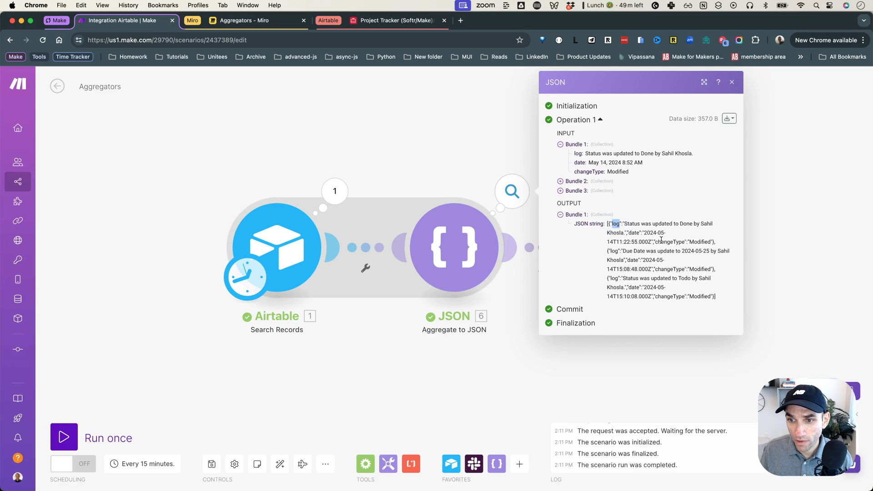
pyautogui.doubleClick(658, 243)
pyautogui.click(502, 144)
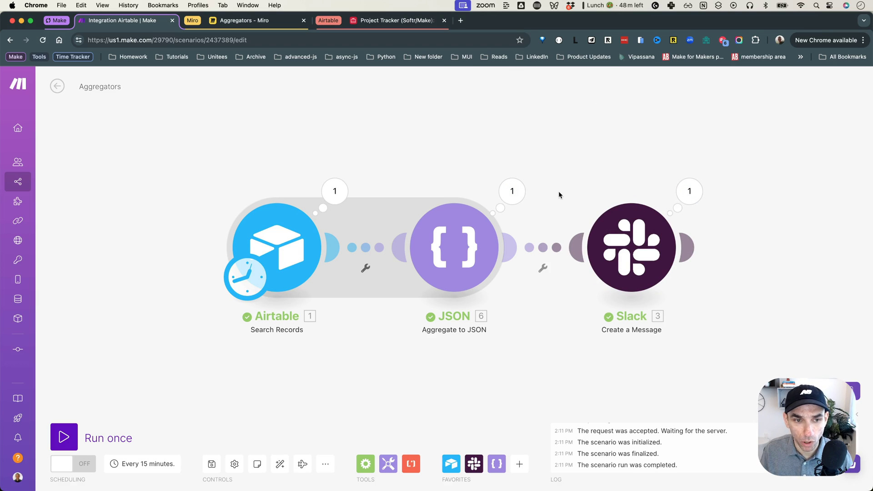
pyautogui.press('super+Tab')
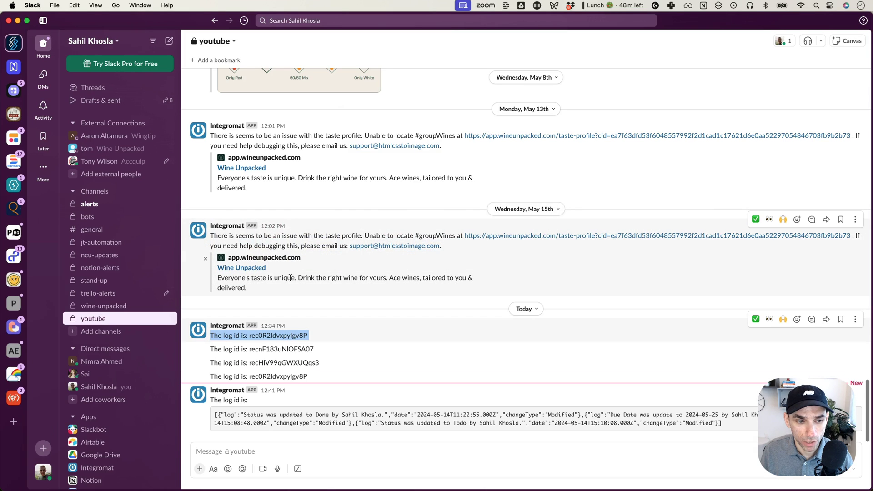
# Step: Select and copy the entire JSON code block from the 12:41 Slack bot message
pyautogui.click(231, 401)
pyautogui.moveTo(216, 416); pyautogui.dragTo(723, 424)
pyautogui.click(303, 416)
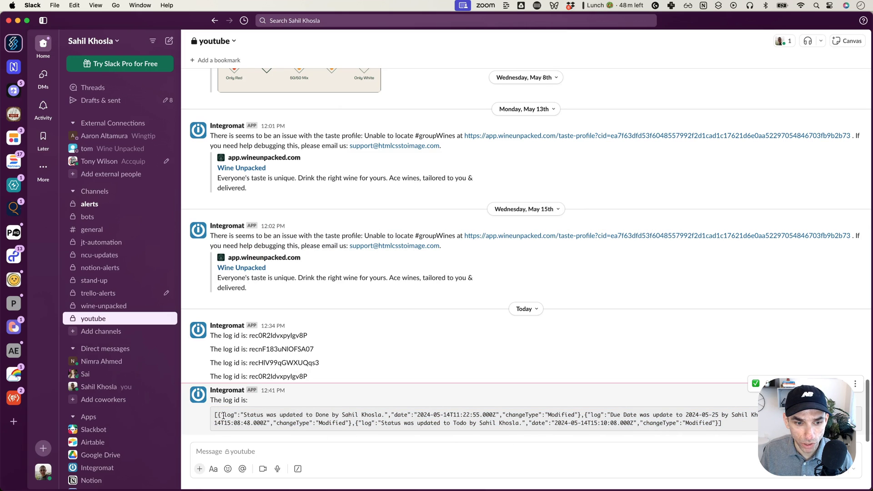
pyautogui.moveTo(215, 415); pyautogui.dragTo(724, 424)
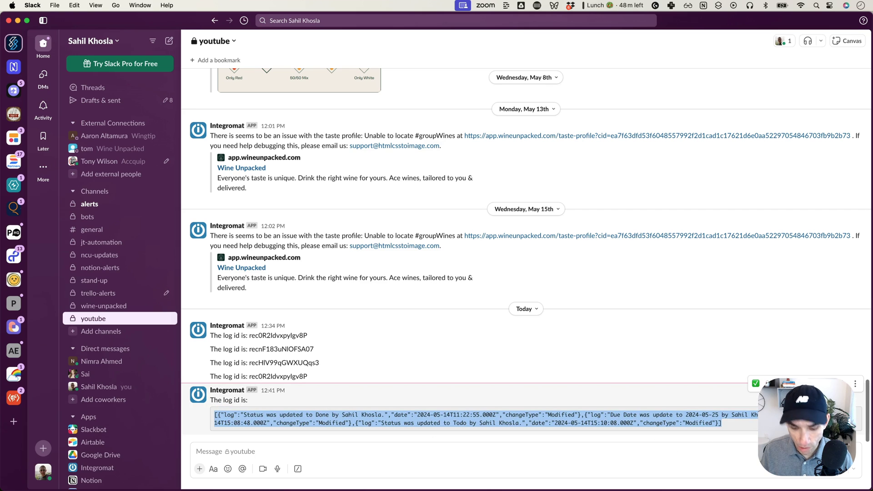
pyautogui.press('super+Tab')
# Step: Search the web for 'json par' and open the jsonformatter.org JSON Parser
pyautogui.press('super+t')
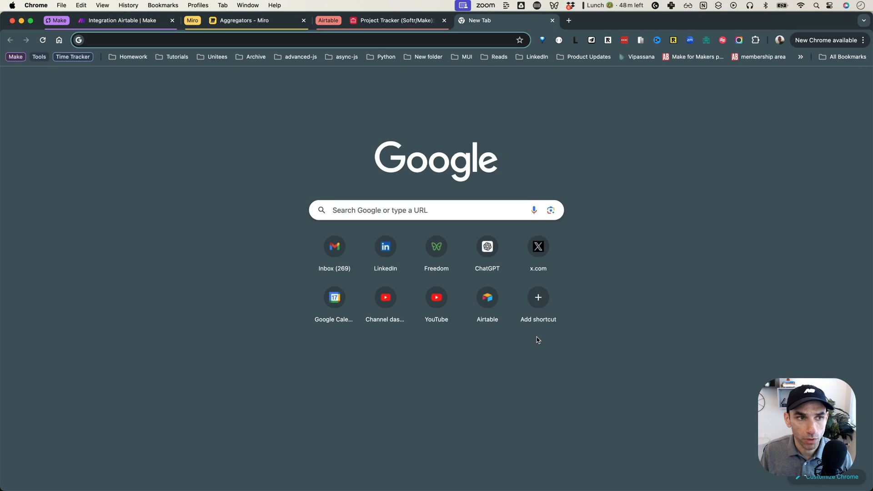
pyautogui.write('json parser')
pyautogui.press('Return')
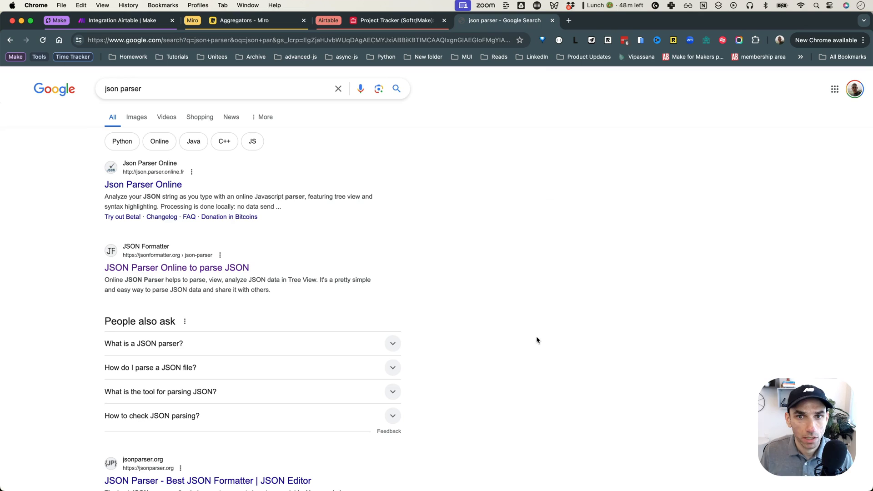
pyautogui.click(147, 186)
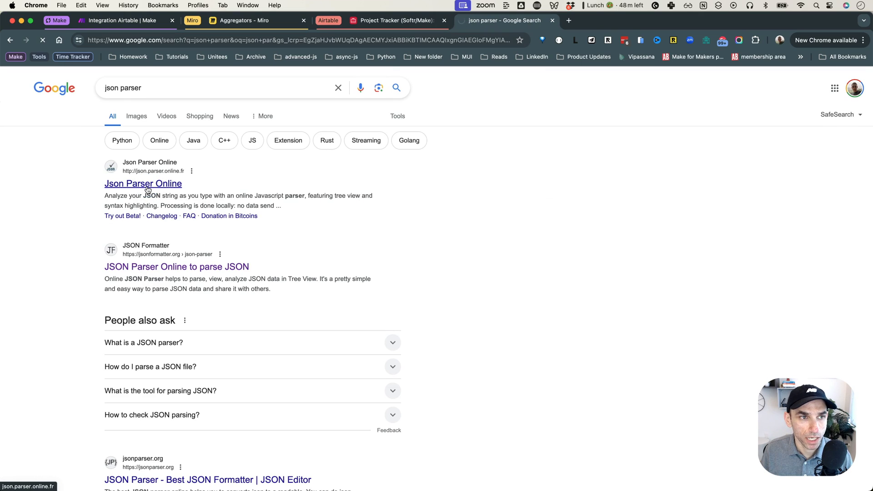
pyautogui.click(10, 40)
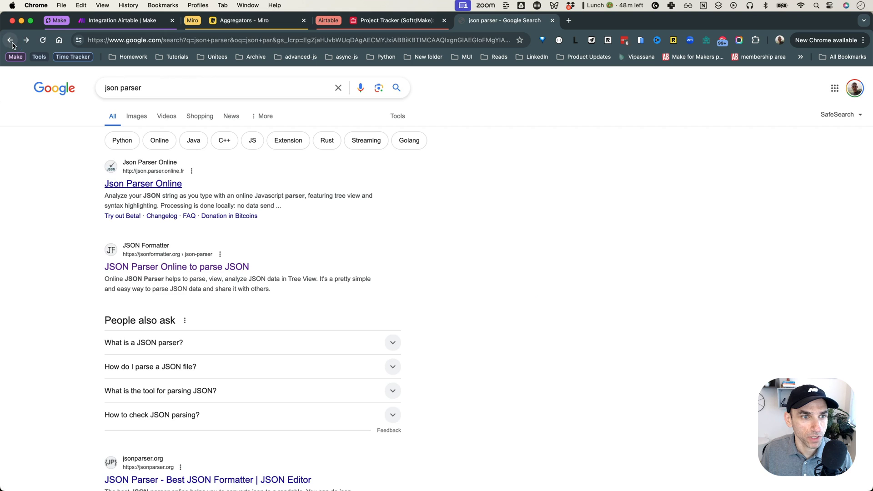
pyautogui.click(152, 267)
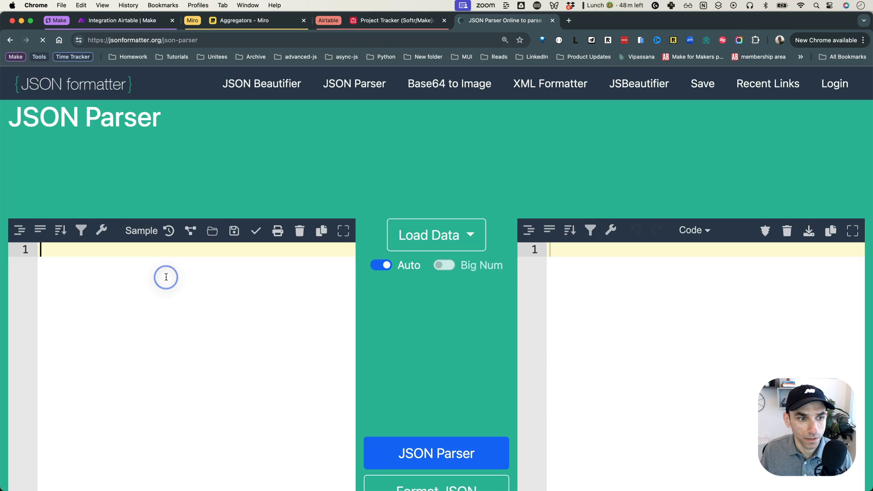
# Step: Paste the Slack JSON into the parser and confirm the tree shows an array of three objects
pyautogui.press('super+Tab')
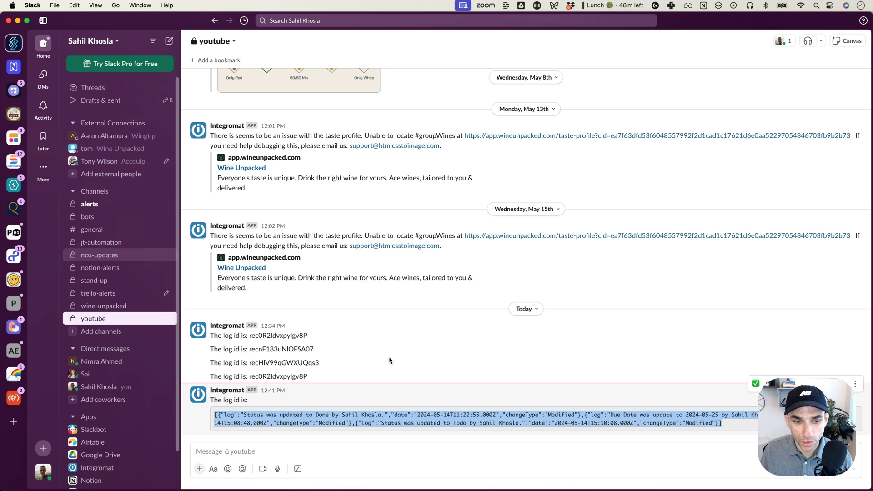
pyautogui.press('super+c')
pyautogui.press('super+Tab')
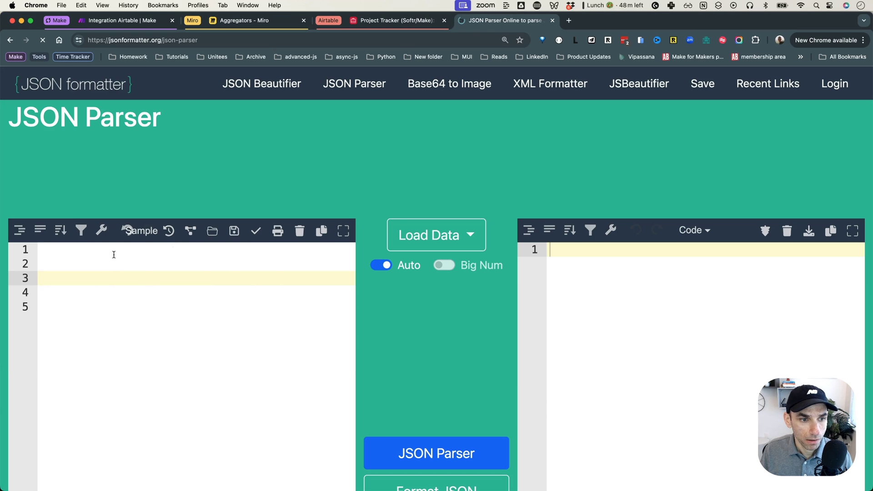
pyautogui.press('super+v')
pyautogui.scroll(-3, 605, 317)
pyautogui.scroll(-2, 605, 317)
pyautogui.press('super+minus')
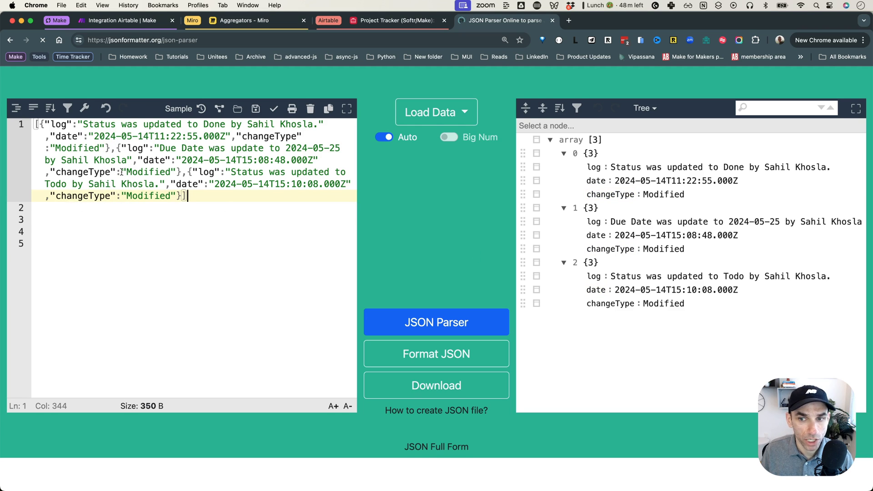
pyautogui.scroll(-1, 122, 171)
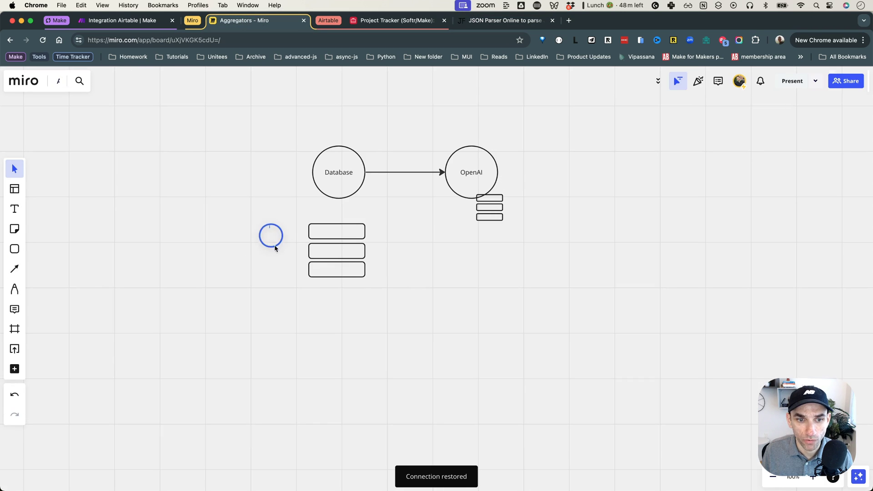
pyautogui.moveTo(269, 226); pyautogui.dragTo(441, 290)
pyautogui.moveTo(517, 200); pyautogui.dragTo(480, 237)
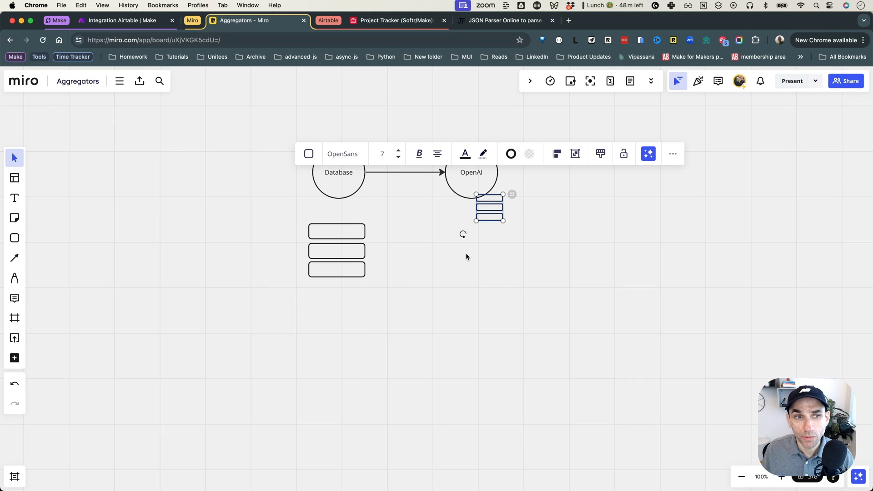
pyautogui.click(119, 23)
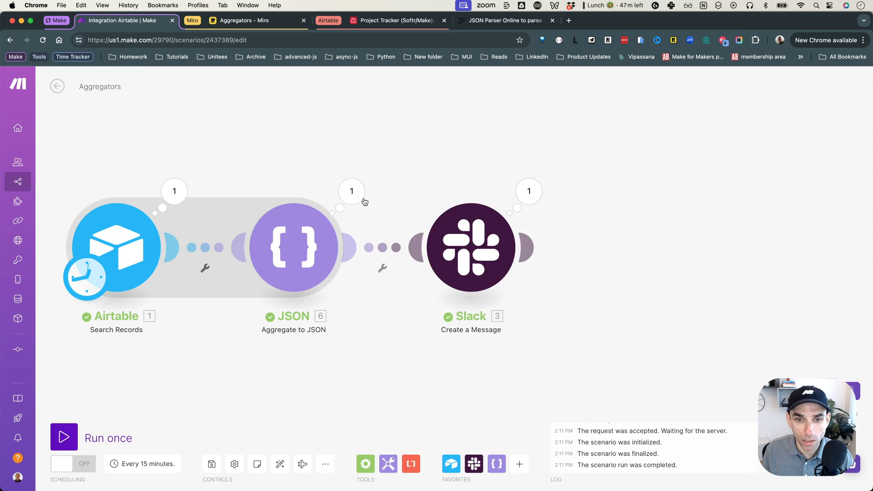
# Step: Auto-align the Airtable, JSON and Slack modules, briefly checking the Airtable Activity Log table
pyautogui.click(280, 464)
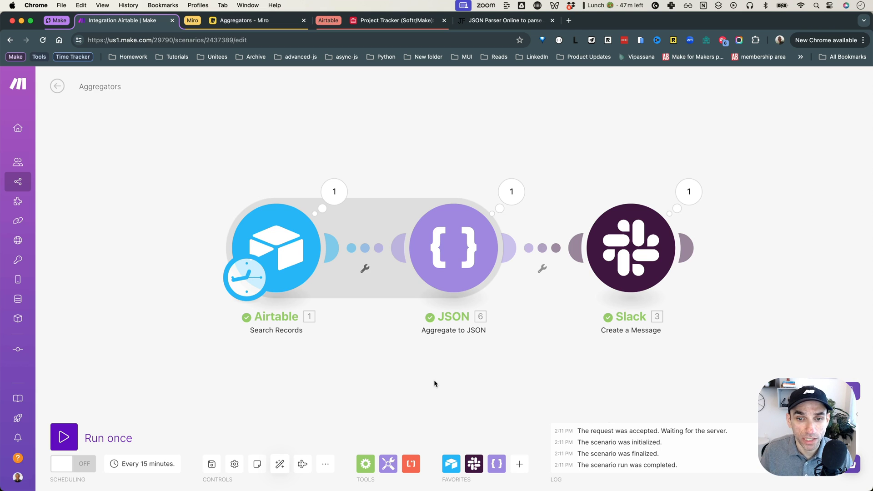
pyautogui.click(391, 20)
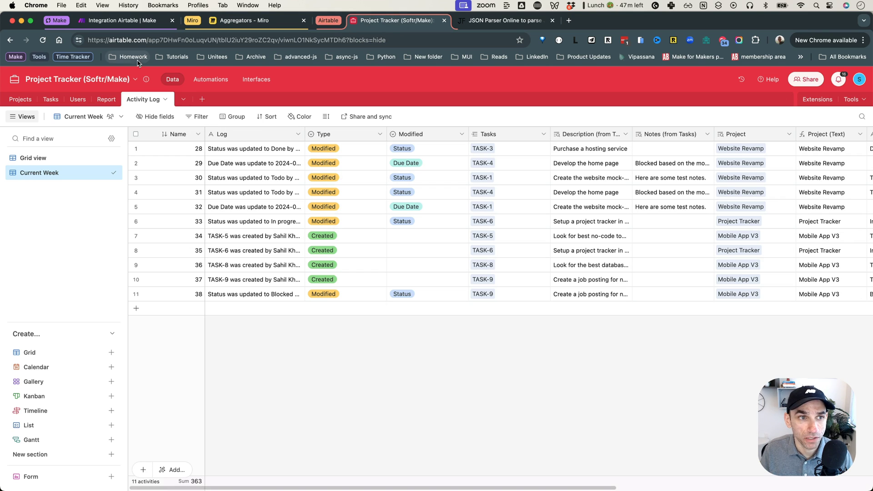
pyautogui.click(139, 22)
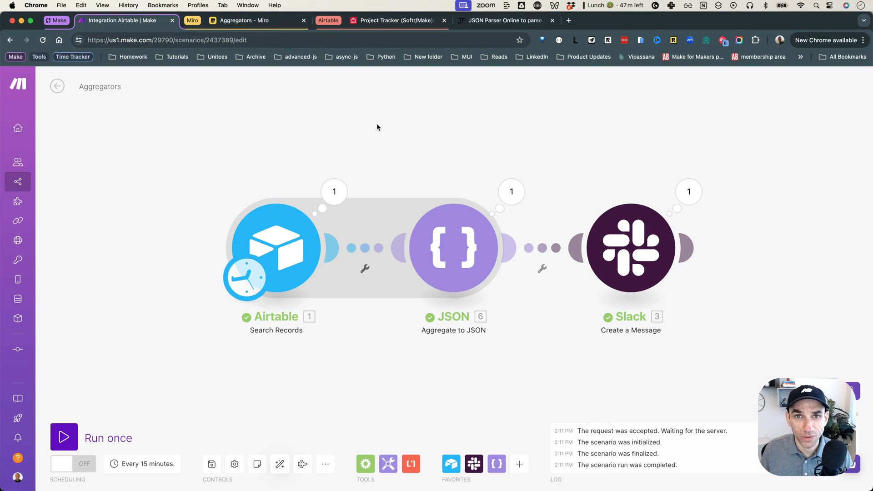